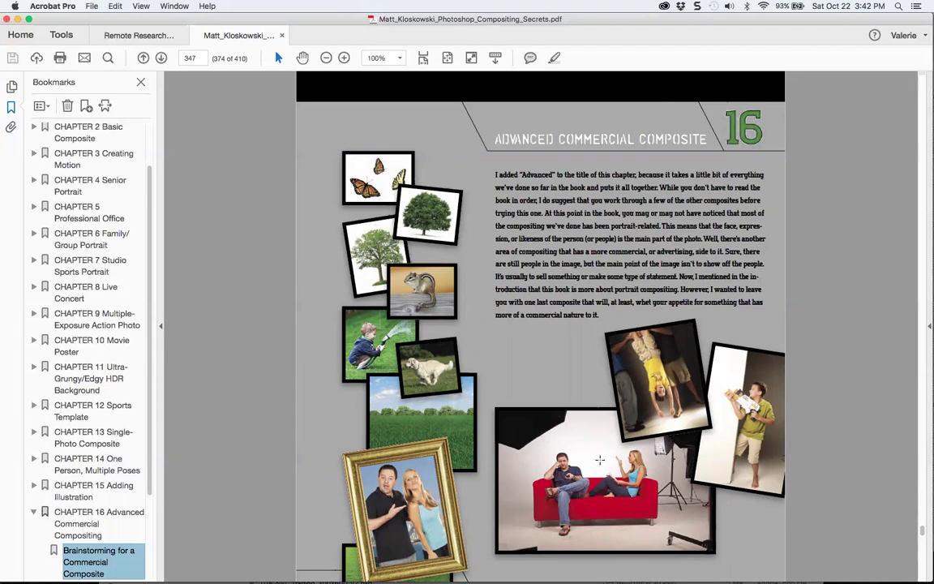
Show page 346 of the Compositing Secrets PDF with the red-couch family composite
mouse_move(609, 555)
left_click_drag(919, 532, 920, 533)
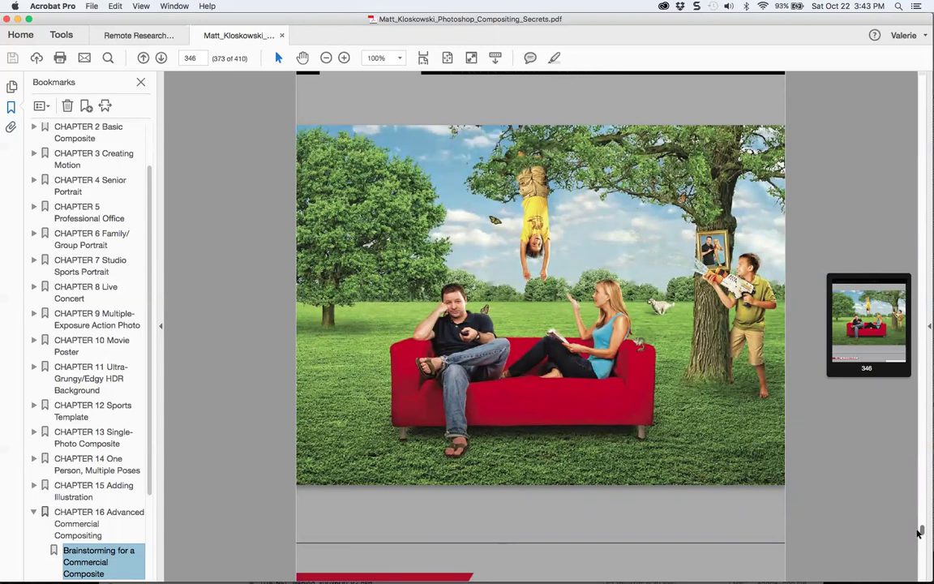
left_click_drag(920, 532, 920, 533)
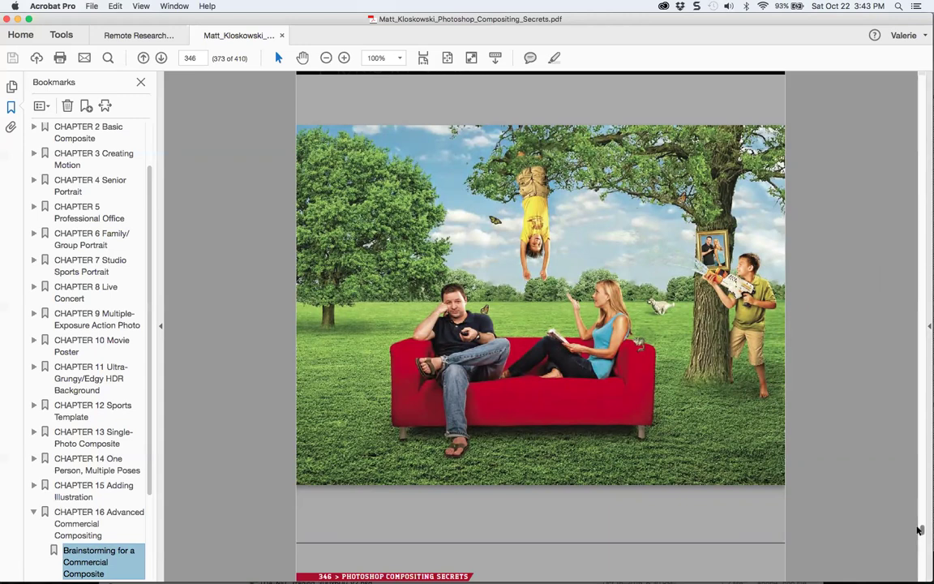
Page back through the skateboarder tutorial to the Step 14 and 15 page
left_click_drag(919, 529, 920, 530)
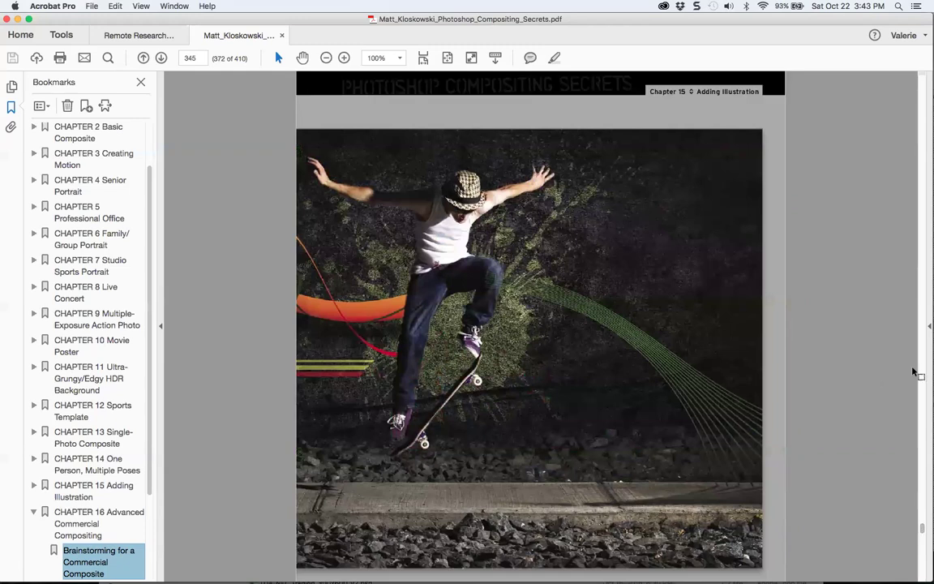
left_click(143, 58)
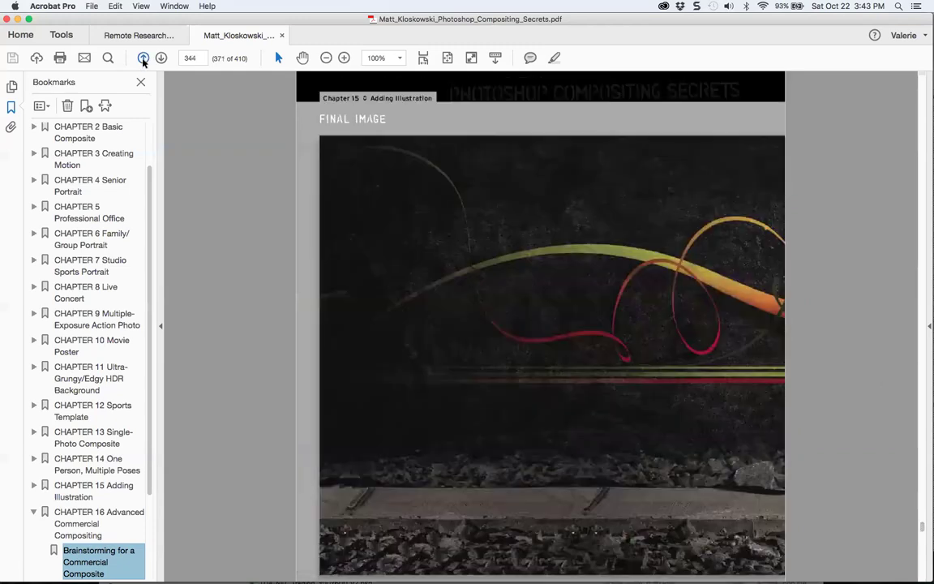
left_click(144, 59)
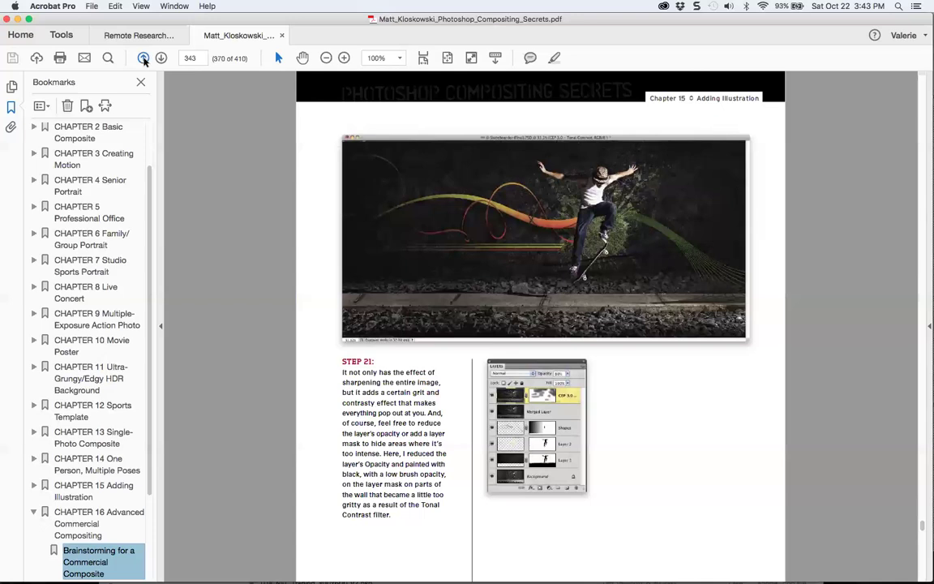
left_click(144, 59)
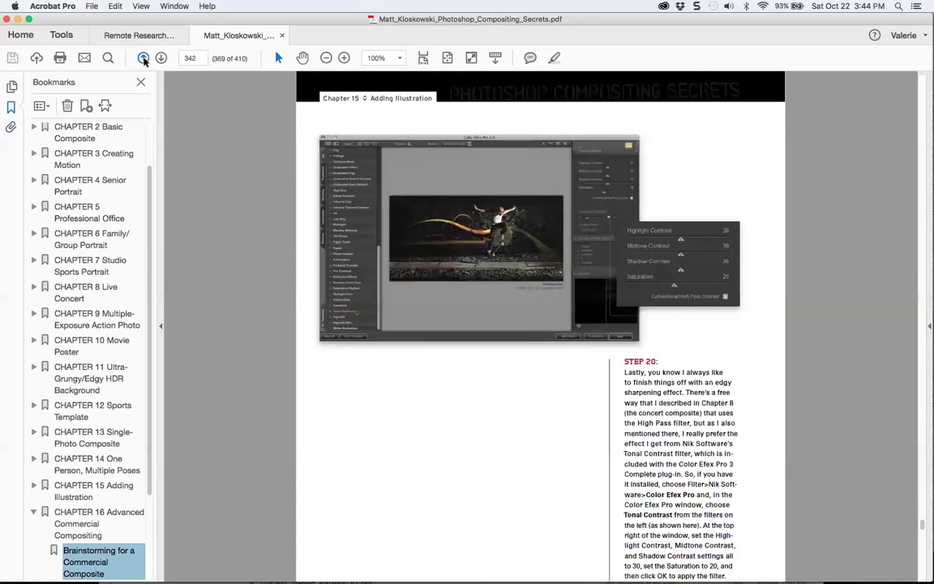
left_click(143, 59)
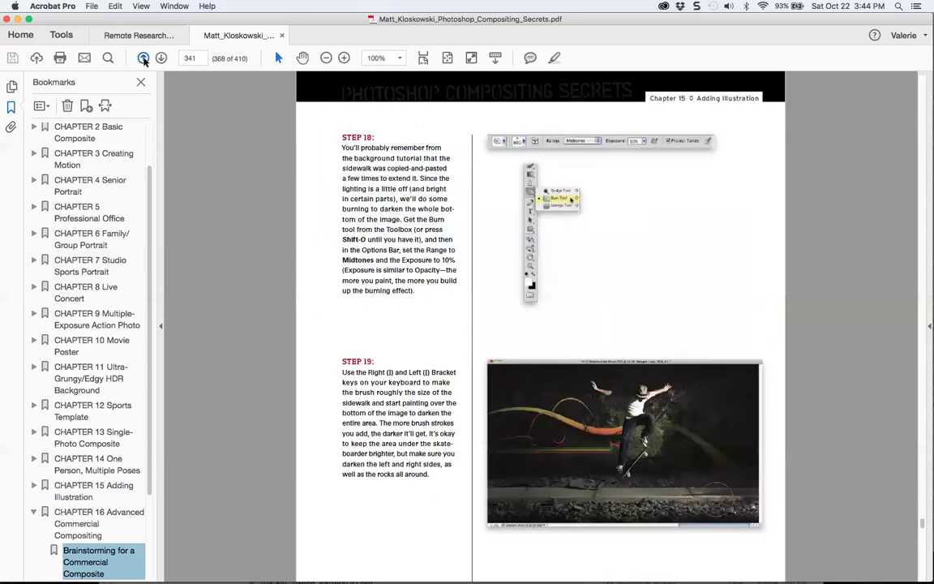
left_click(144, 58)
left_click(144, 59)
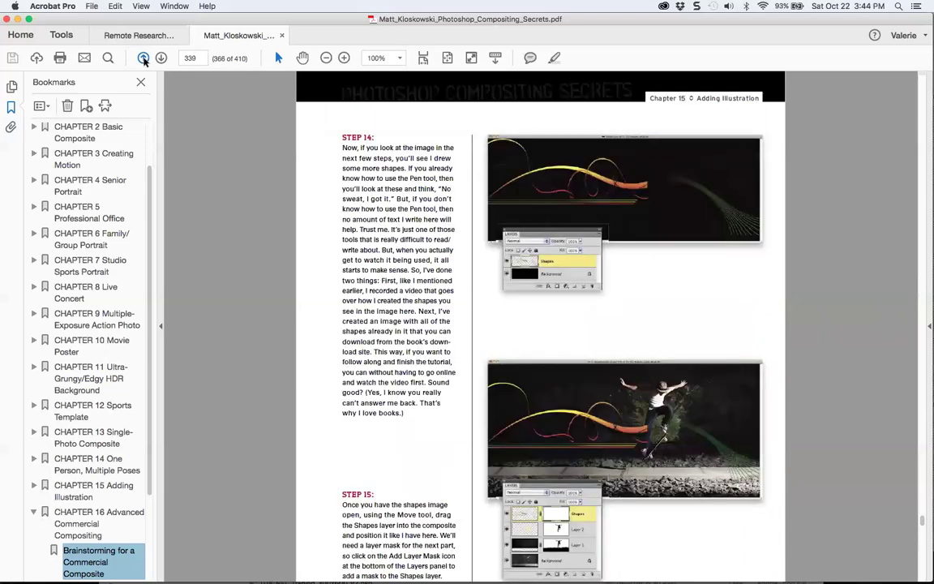
Continue paging back past Steps Five and Six to the Chapter 15 opener on page 327
left_click(143, 59)
left_click(144, 58)
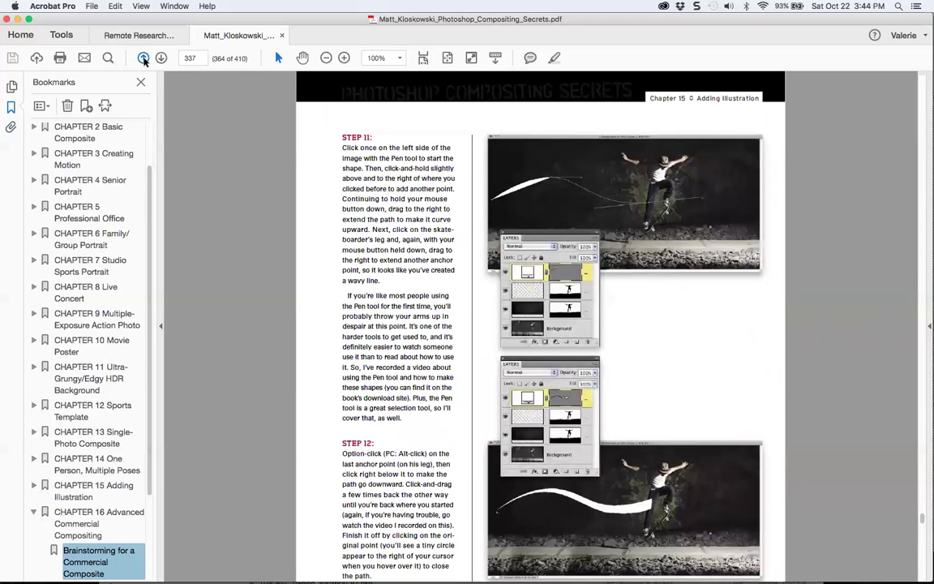
left_click(144, 58)
left_click(144, 58)
left_click(144, 58)
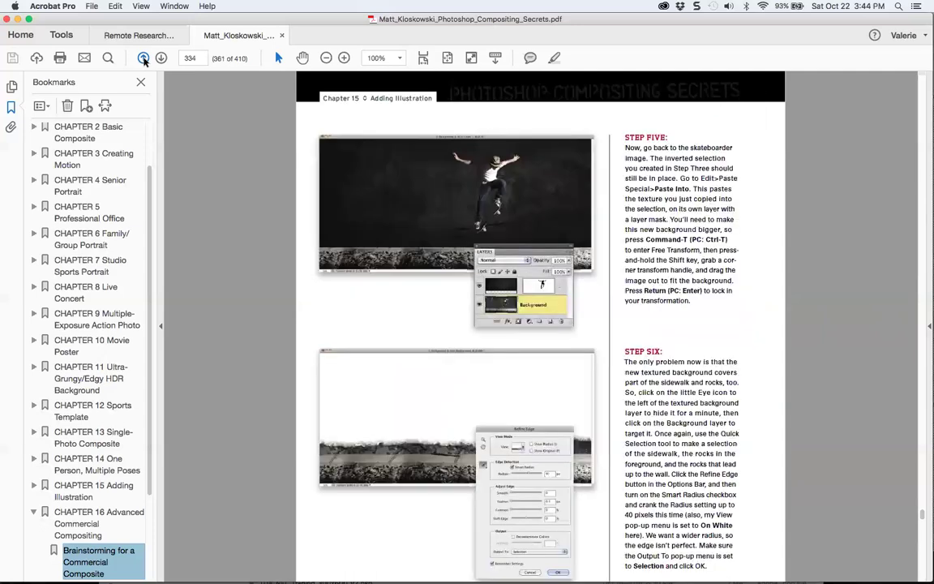
left_click(143, 59)
left_click(143, 58)
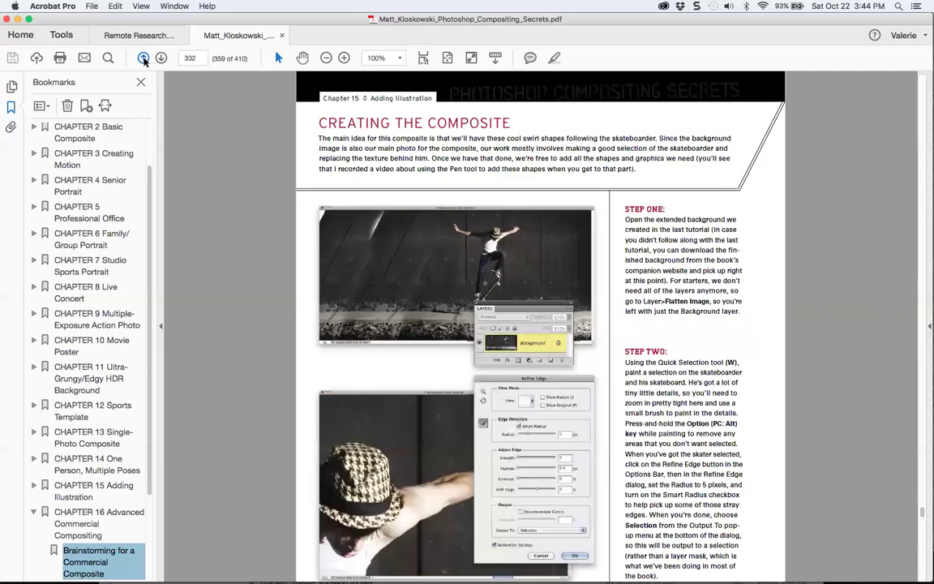
left_click(143, 58)
left_click(143, 58)
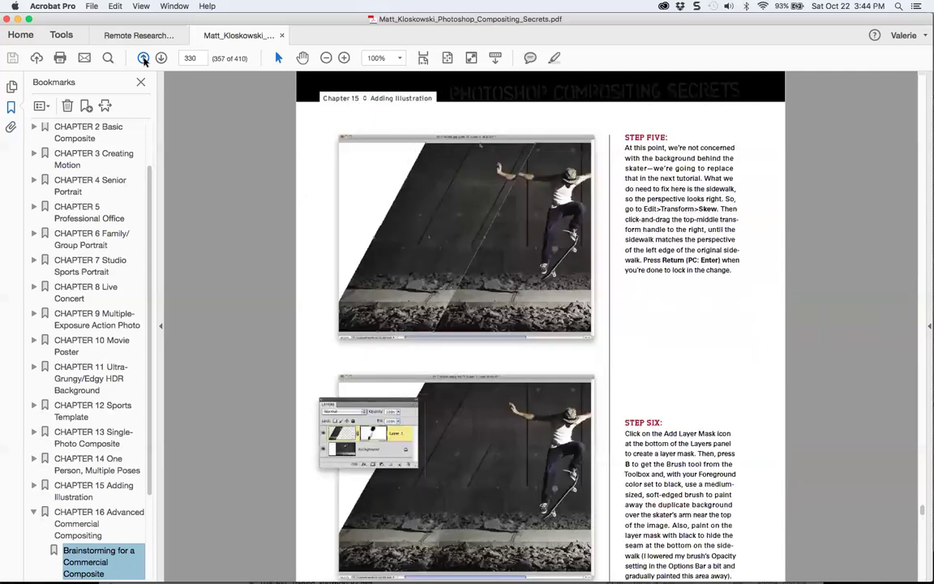
left_click(144, 58)
left_click(144, 58)
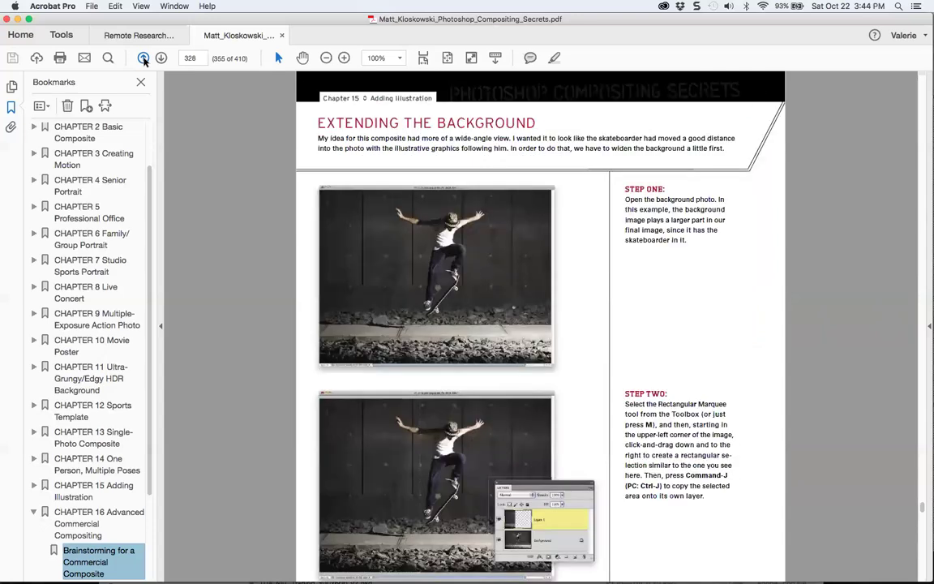
left_click(143, 58)
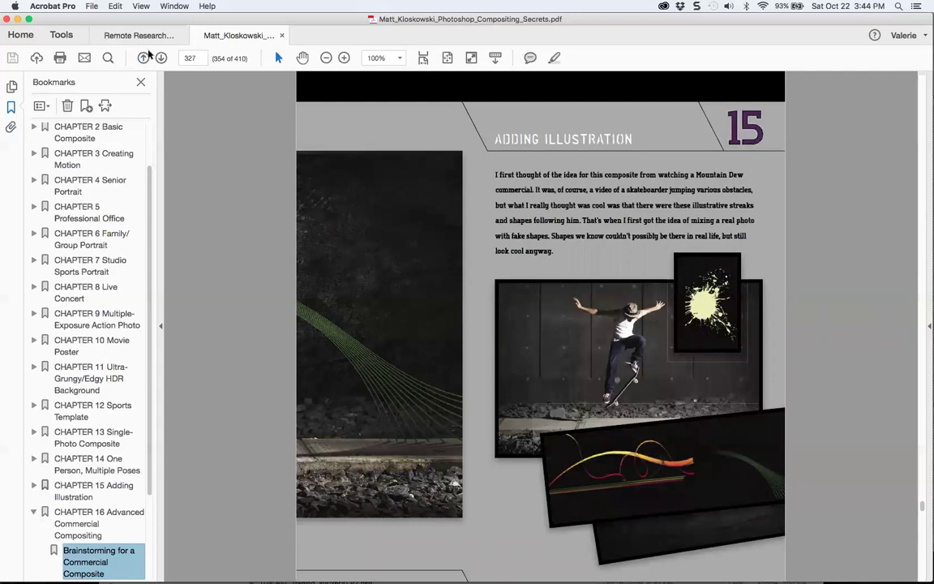
Page back past the skateboarder composite into Chapter 14, reaching the Step 10 and 11 page
left_click(143, 58)
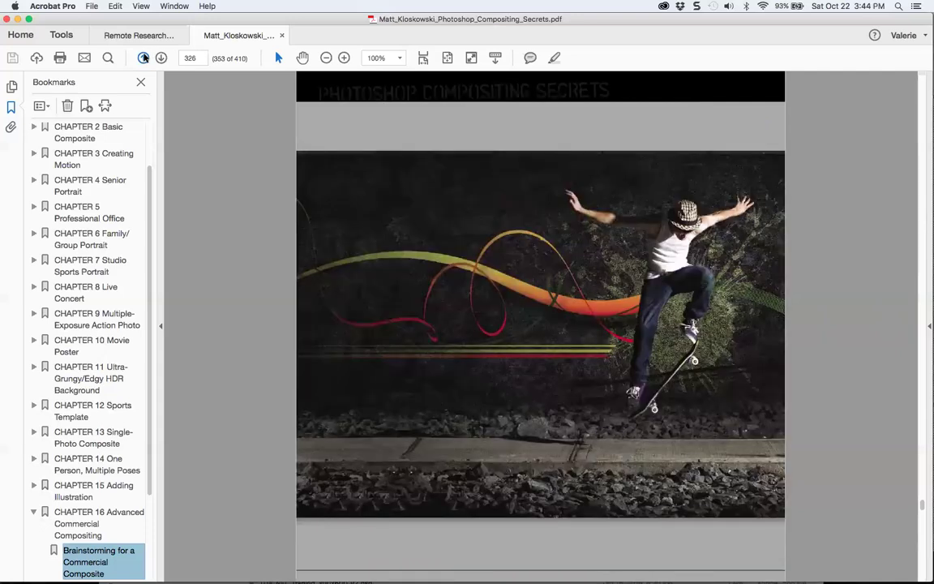
left_click(143, 57)
left_click(144, 57)
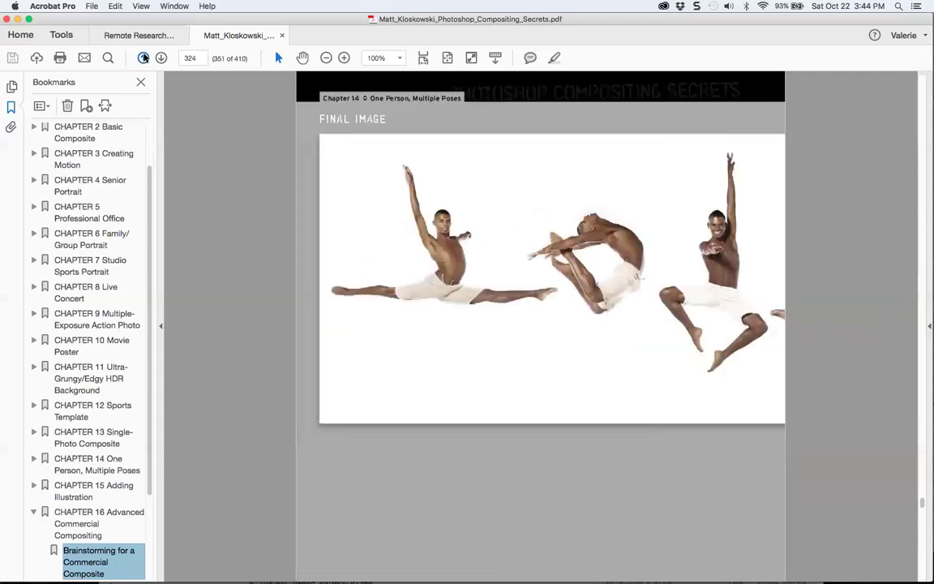
left_click(144, 57)
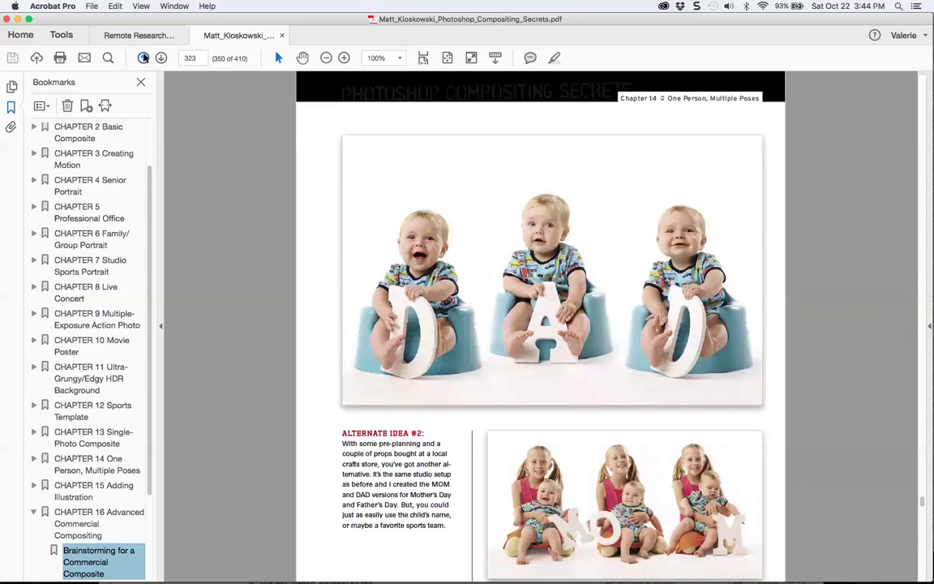
left_click(144, 58)
left_click(144, 57)
left_click(143, 58)
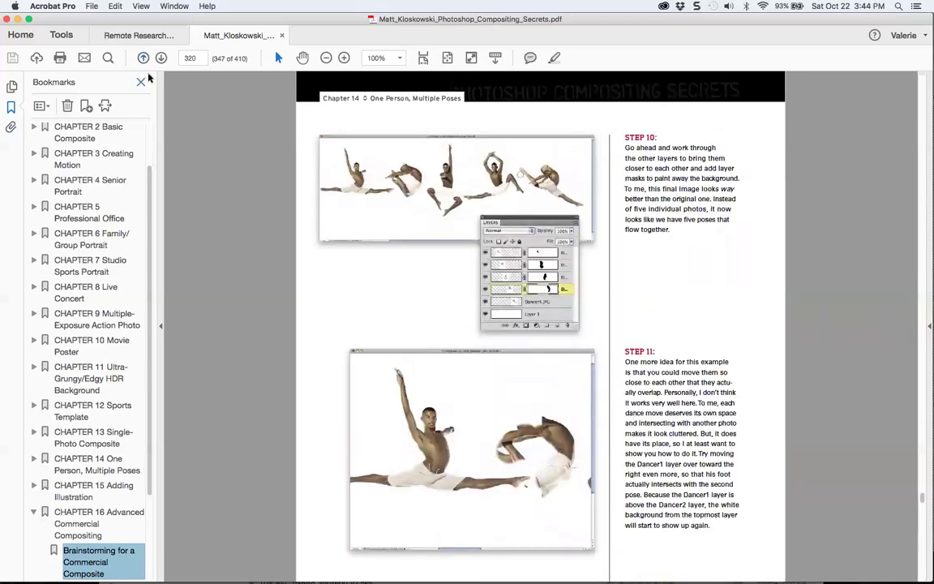
Continue back past The Setup and the Chapter 14 opener to the dancers composite on page 310
left_click(143, 58)
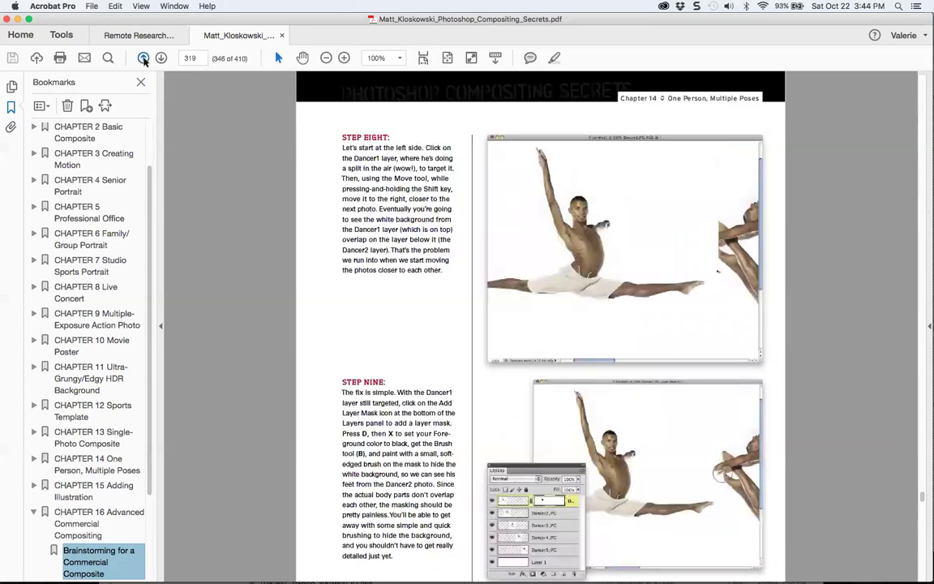
left_click(144, 58)
left_click(143, 58)
left_click(143, 58)
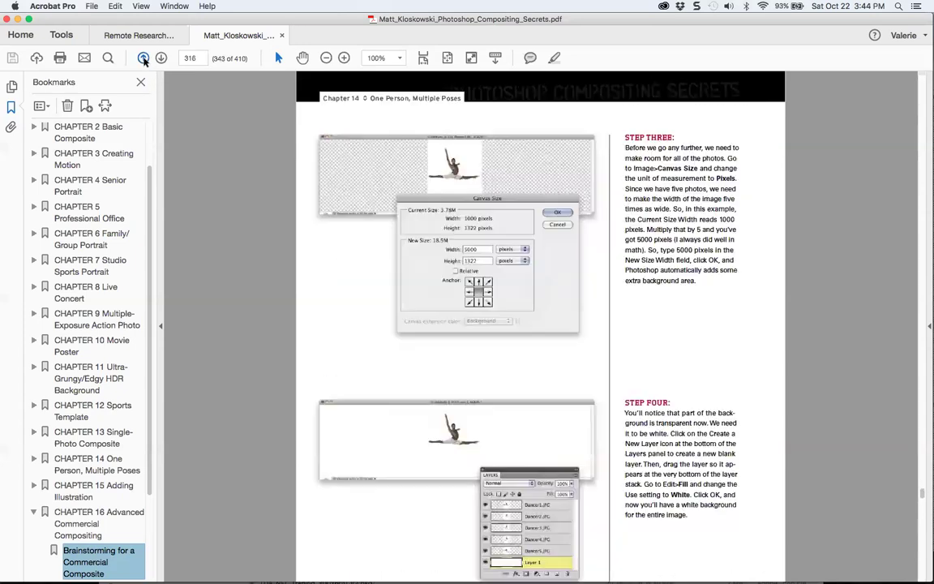
left_click(143, 58)
left_click(144, 58)
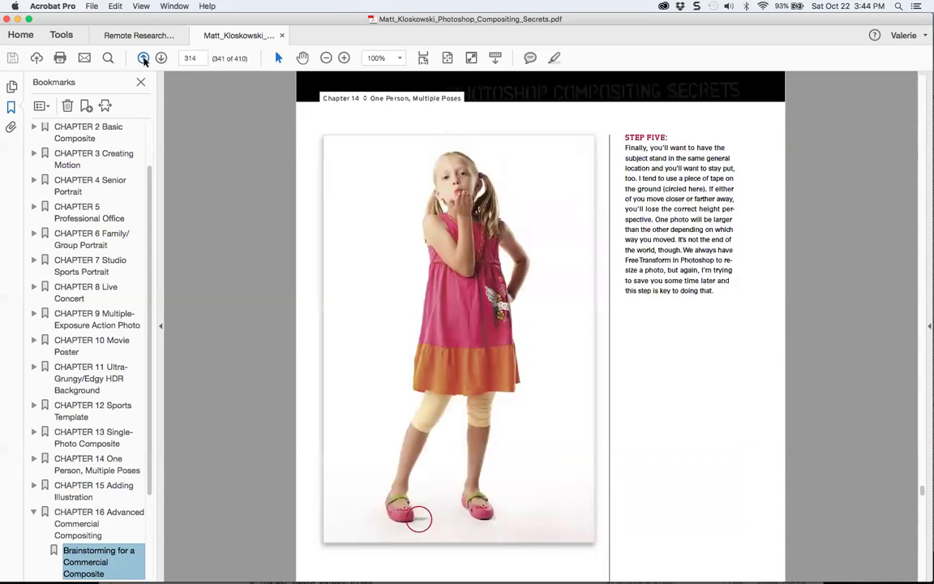
left_click(144, 58)
left_click(144, 58)
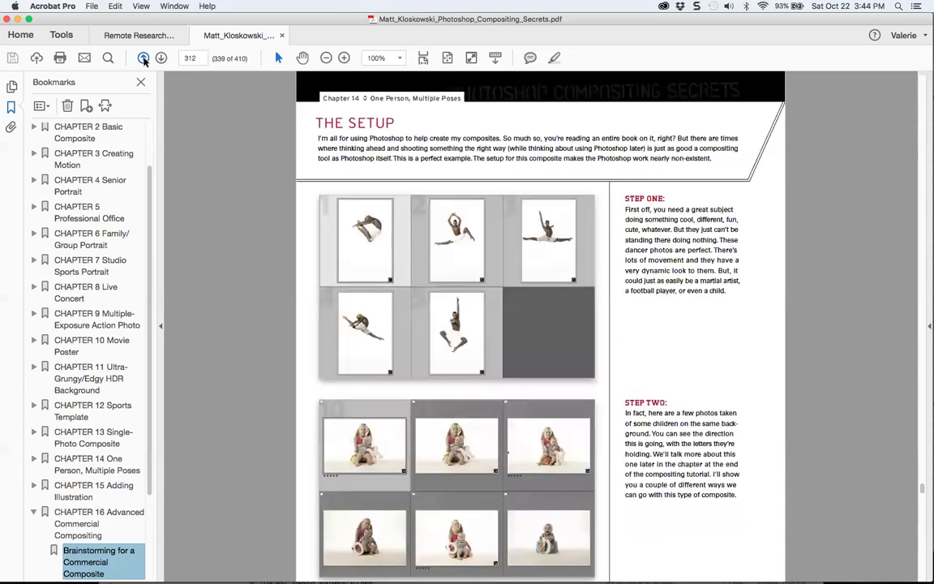
left_click(143, 58)
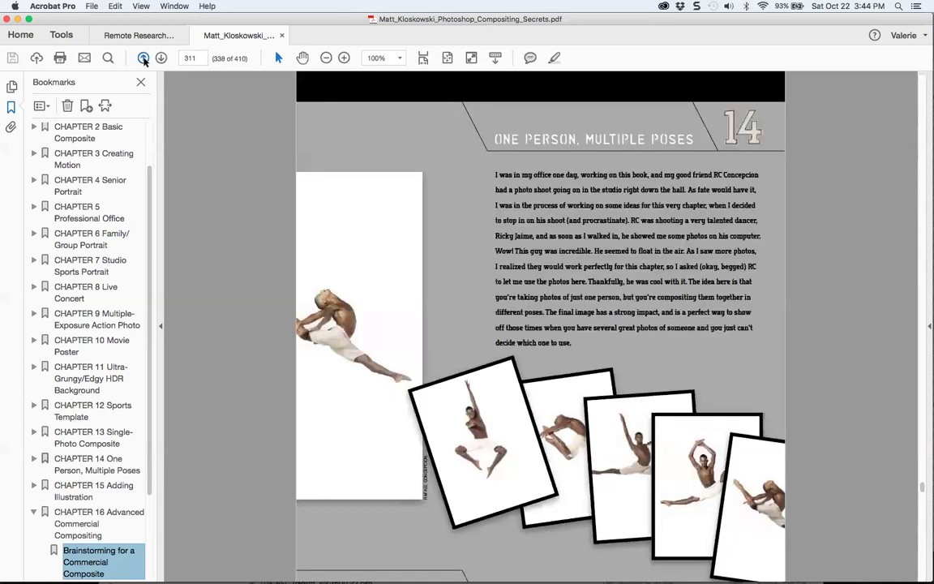
left_click(144, 58)
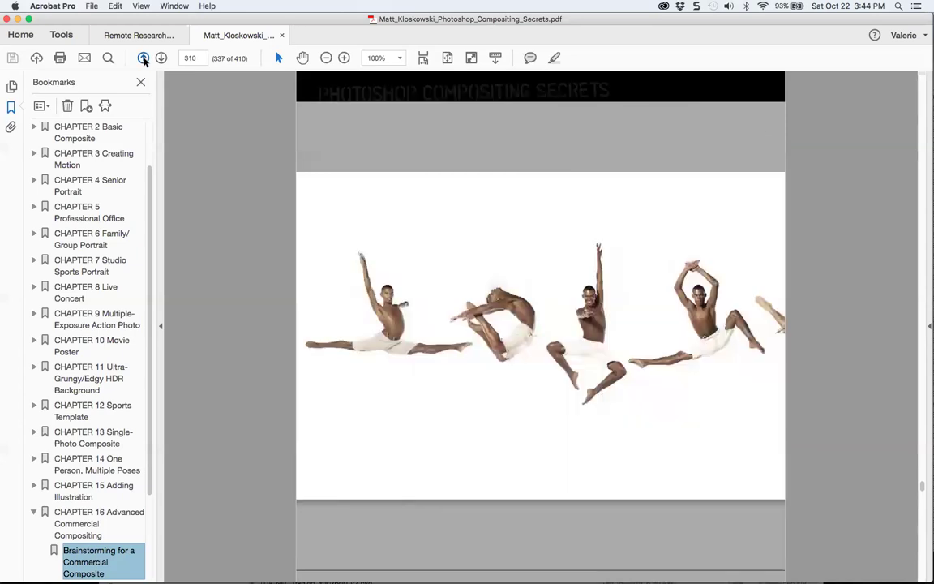
Page back to the Chapter 13 final image and into its tutorial pages
left_click(144, 57)
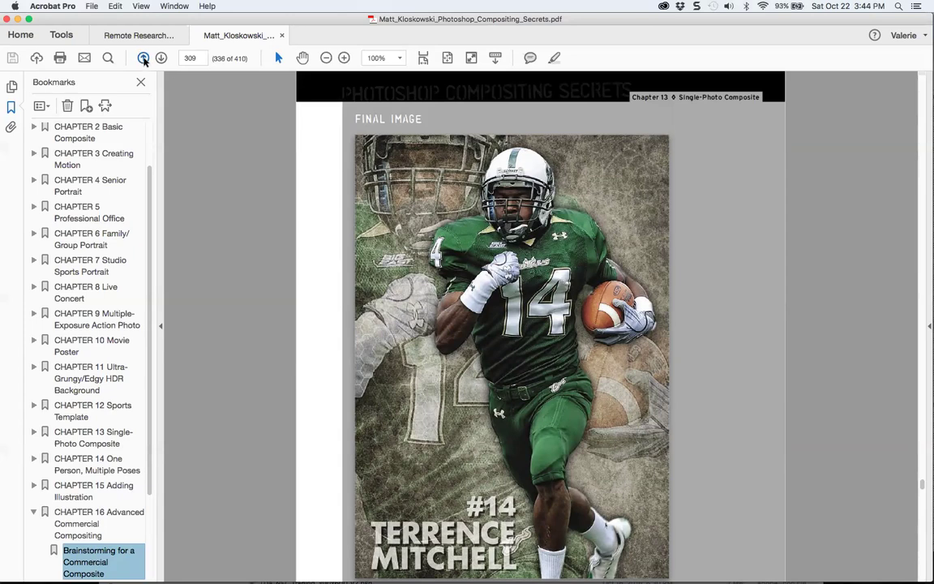
left_click(143, 58)
left_click(143, 59)
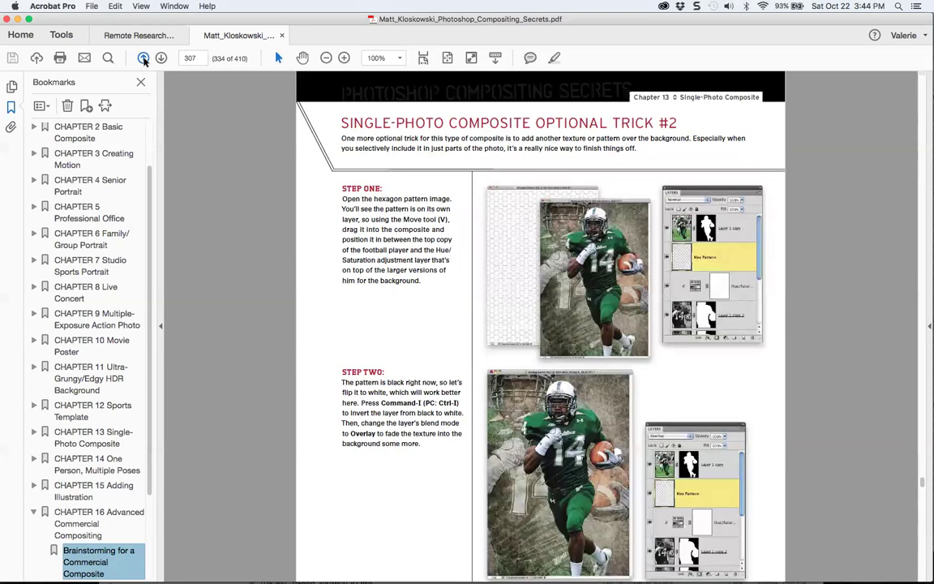
left_click(144, 58)
left_click(144, 58)
left_click(143, 59)
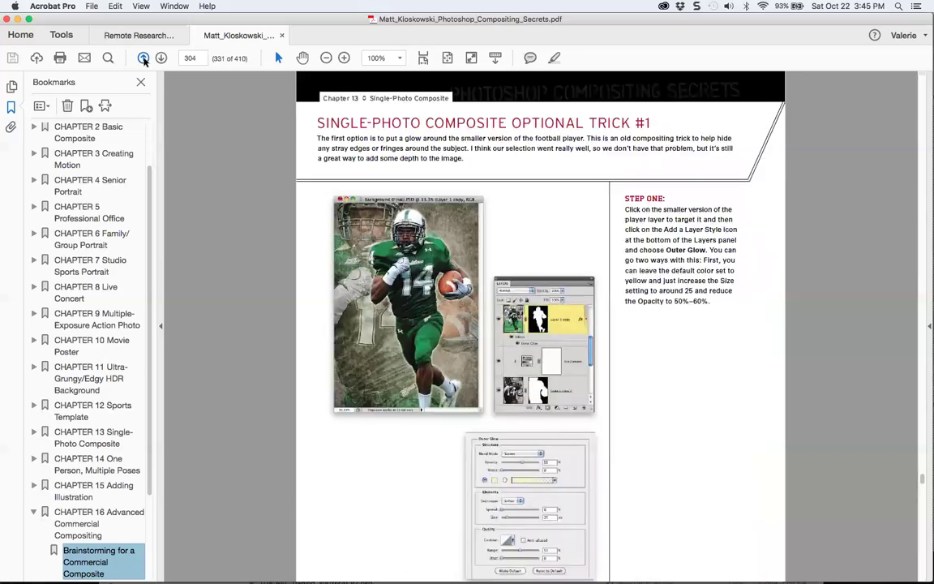
left_click(143, 58)
left_click(143, 58)
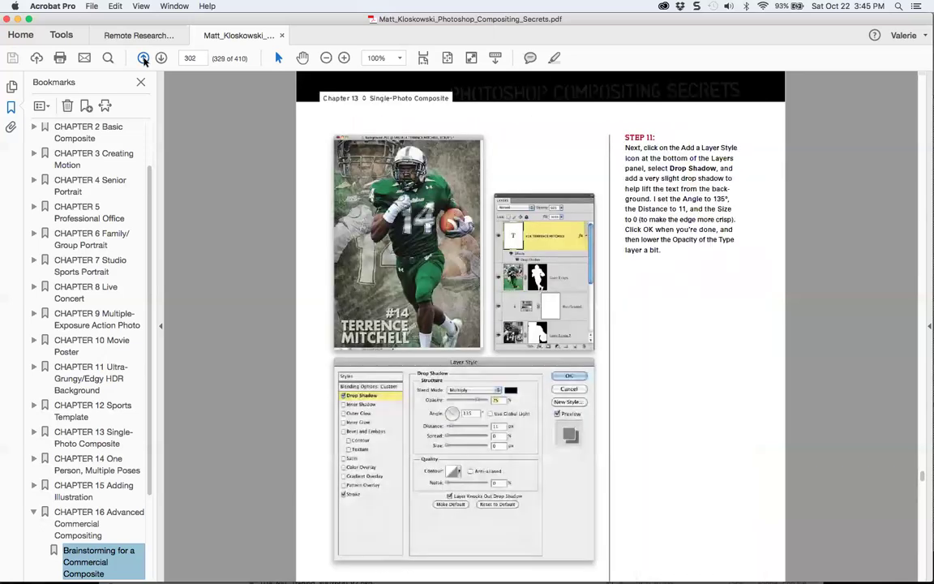
Continue paging back to page 295, the Single-Photo Composite opener with the football runner
left_click(143, 58)
left_click(143, 58)
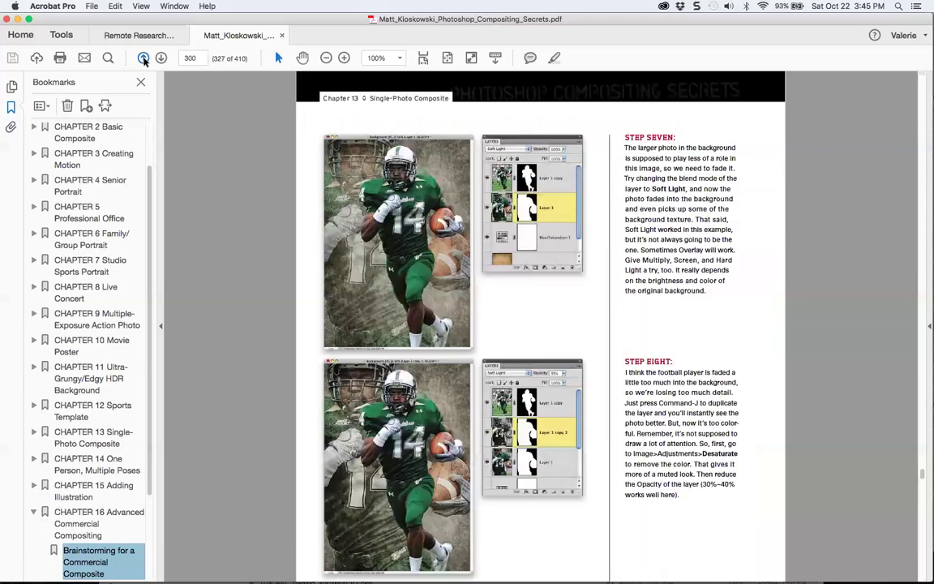
left_click(144, 58)
left_click(144, 58)
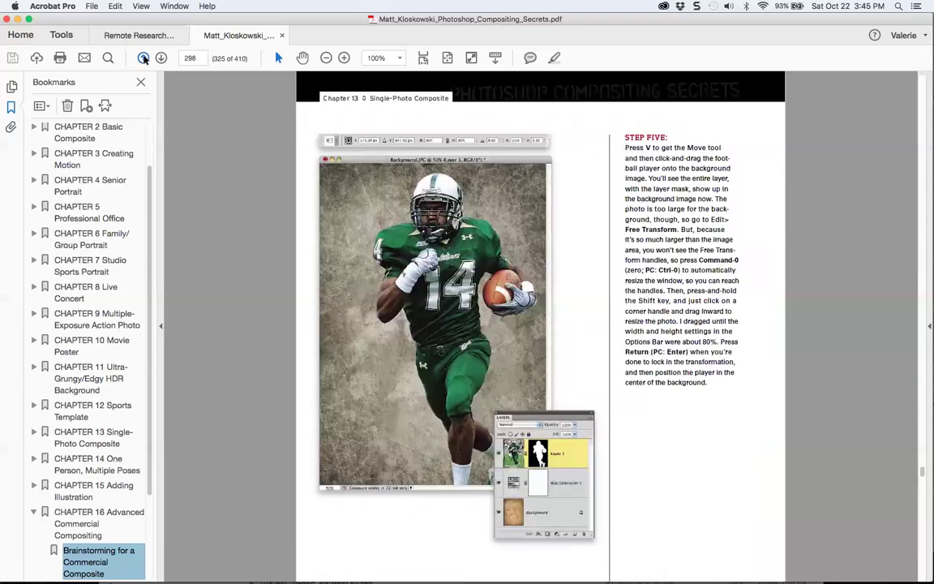
left_click(144, 59)
left_click(144, 58)
left_click(143, 59)
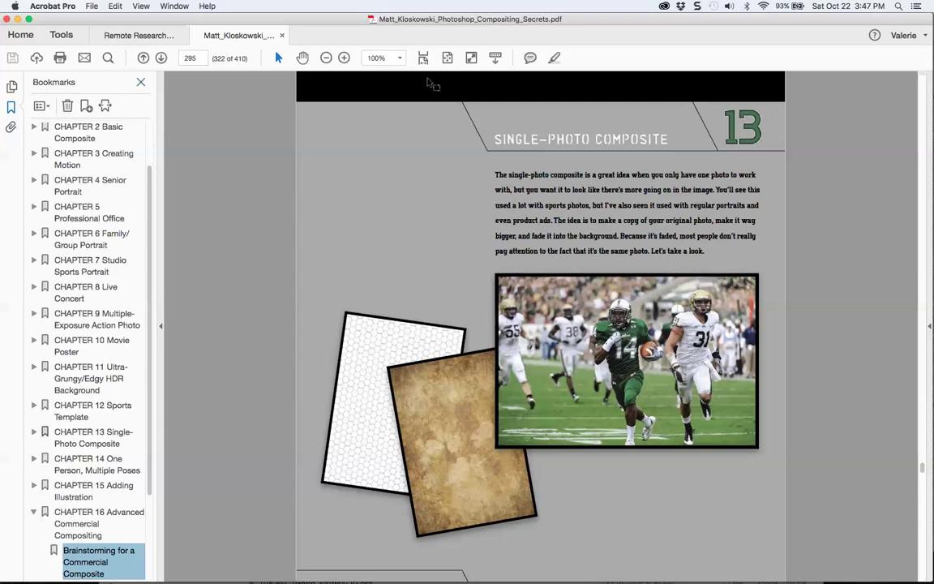
Minimize Acrobat, close Chrome's 'branding and identity' image search, and show 'tech conference branding' results
left_click(22, 17)
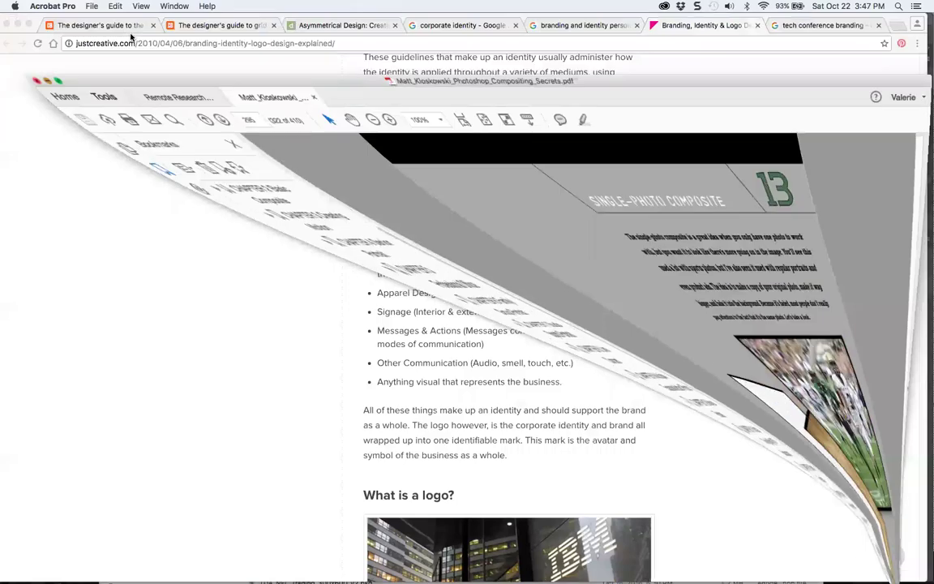
left_click(234, 182)
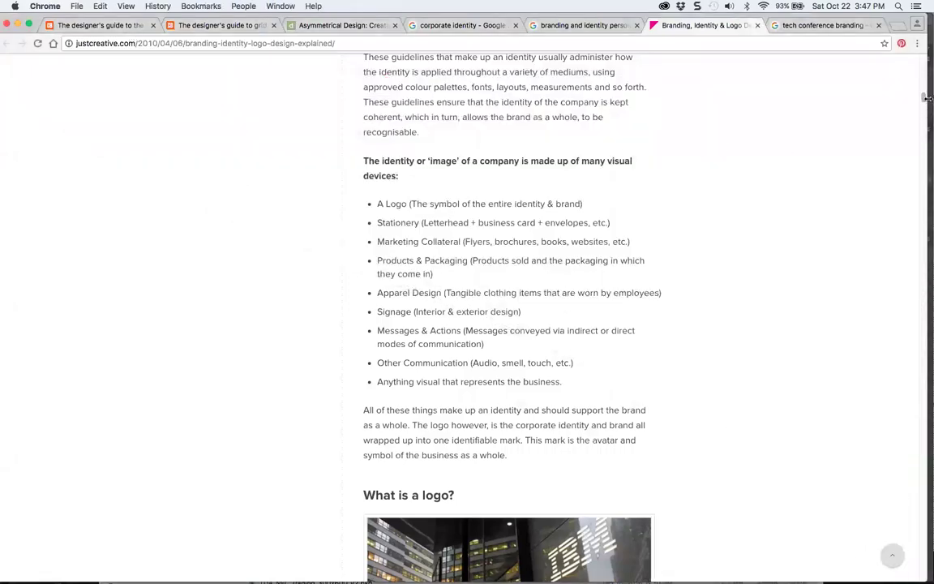
left_click_drag(922, 99, 924, 71)
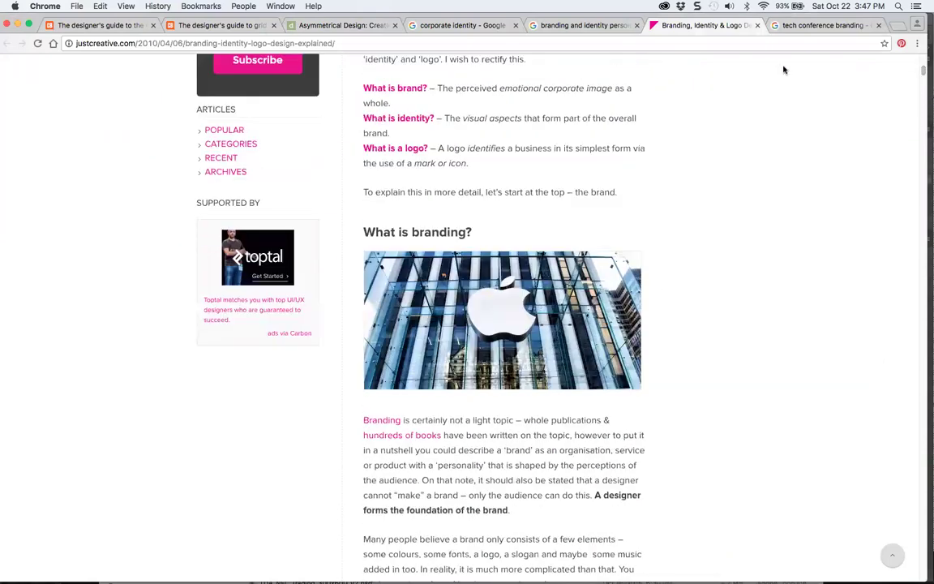
left_click(566, 26)
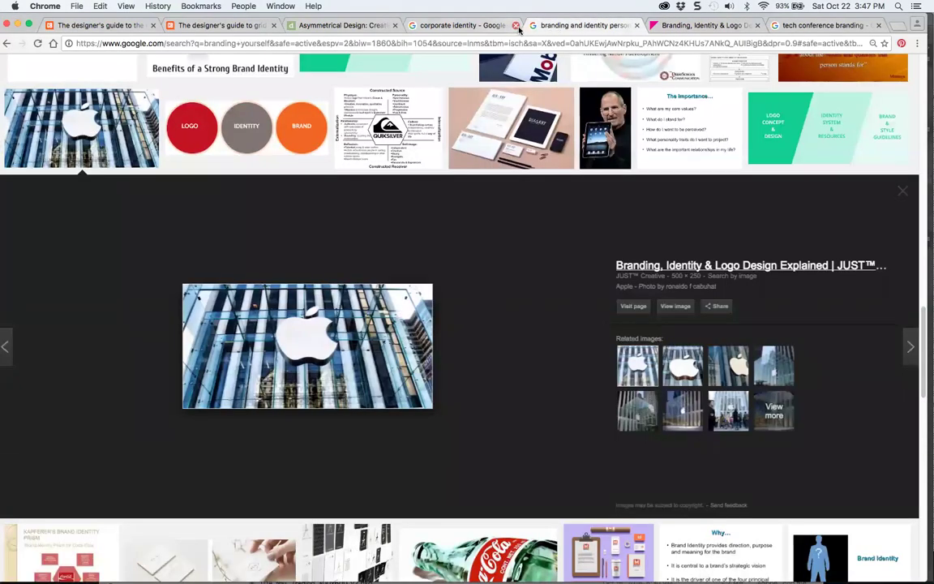
left_click(636, 25)
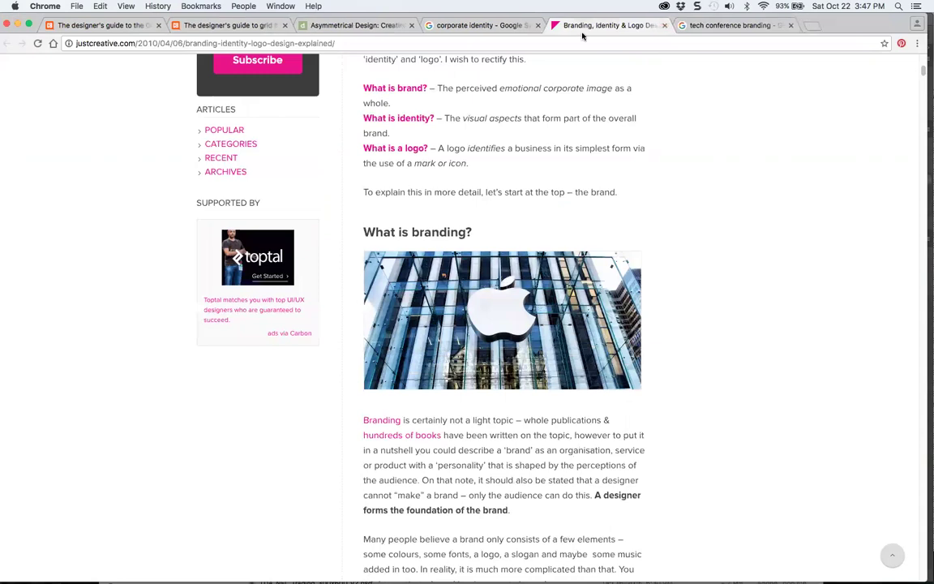
left_click(696, 27)
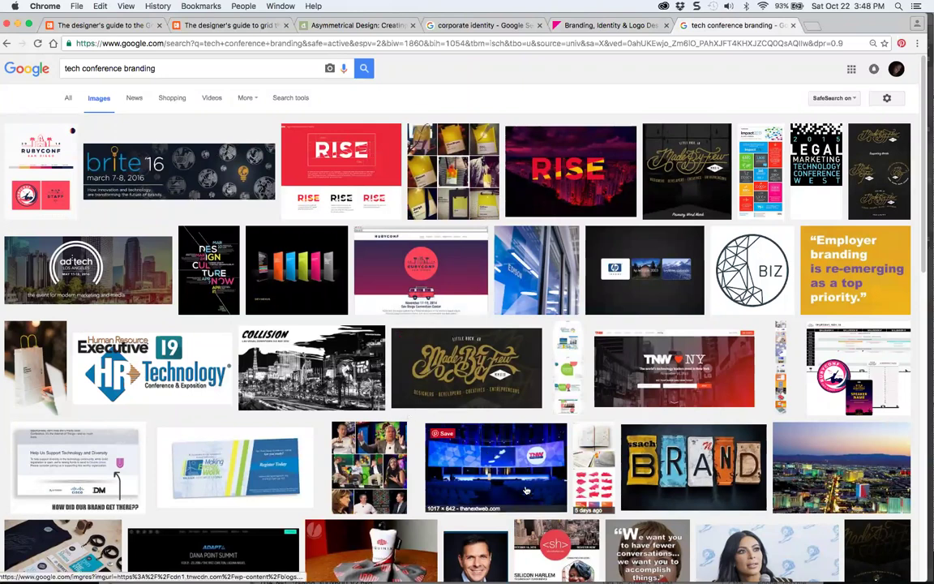
Preview the TNW conference stage image enlarged, close it, and shift the browser window down
left_click(475, 481)
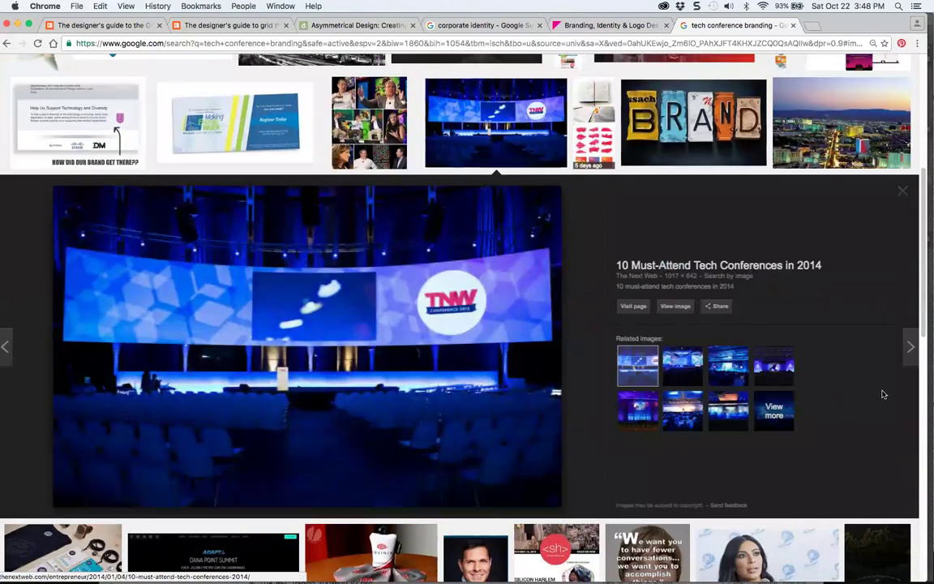
left_click(903, 190)
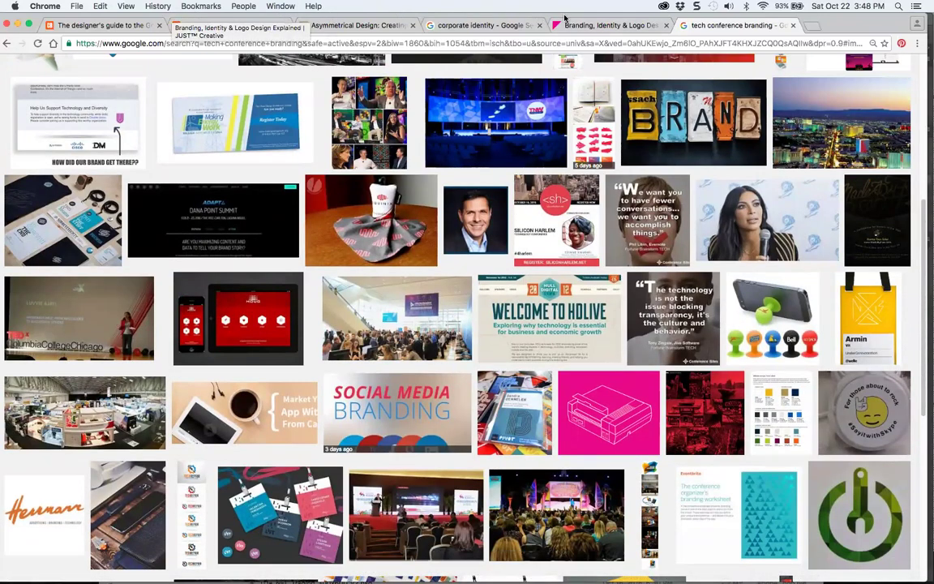
left_click_drag(508, 16, 519, 57)
Switch to the Asymmetrical Design article and scroll through its example website layouts
left_click(357, 66)
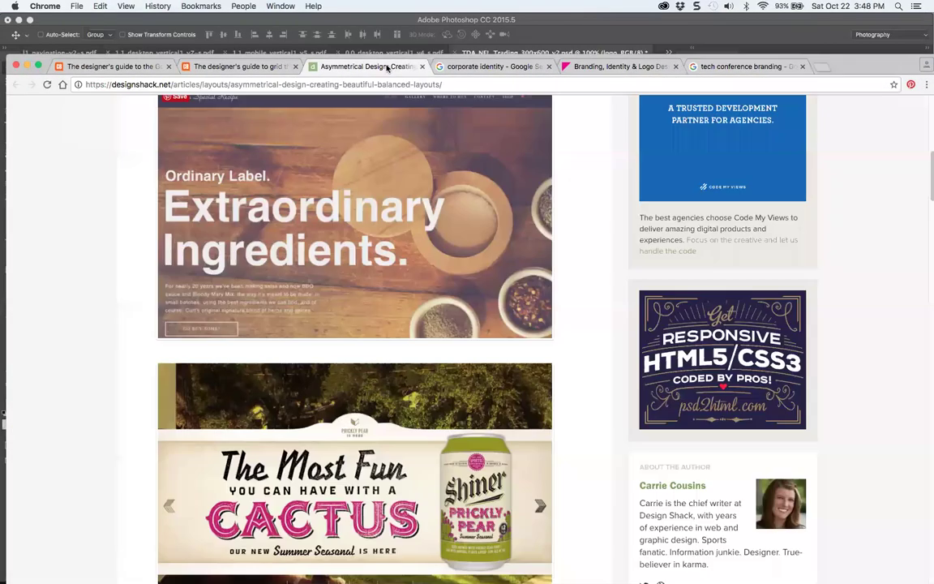
left_click_drag(782, 58, 788, 17)
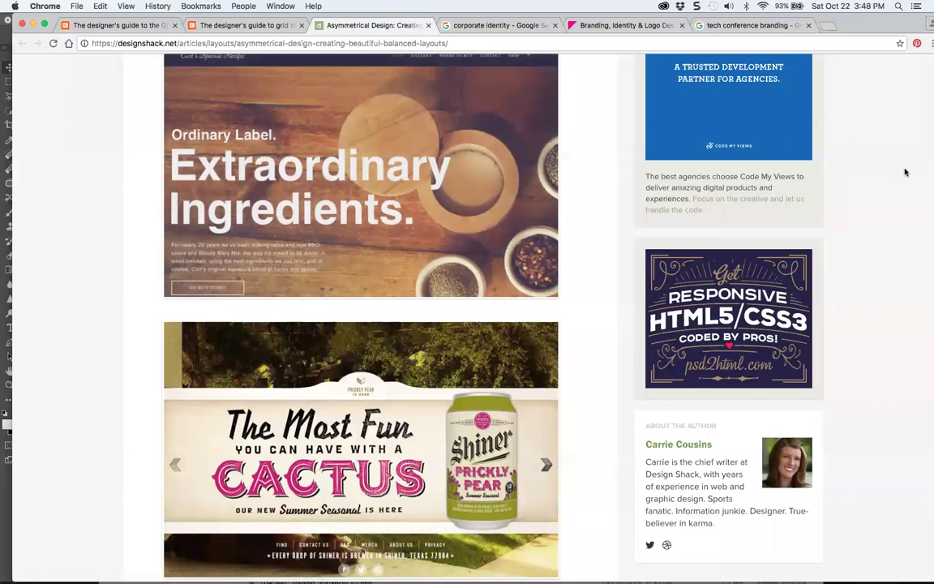
left_click_drag(854, 24, 843, 25)
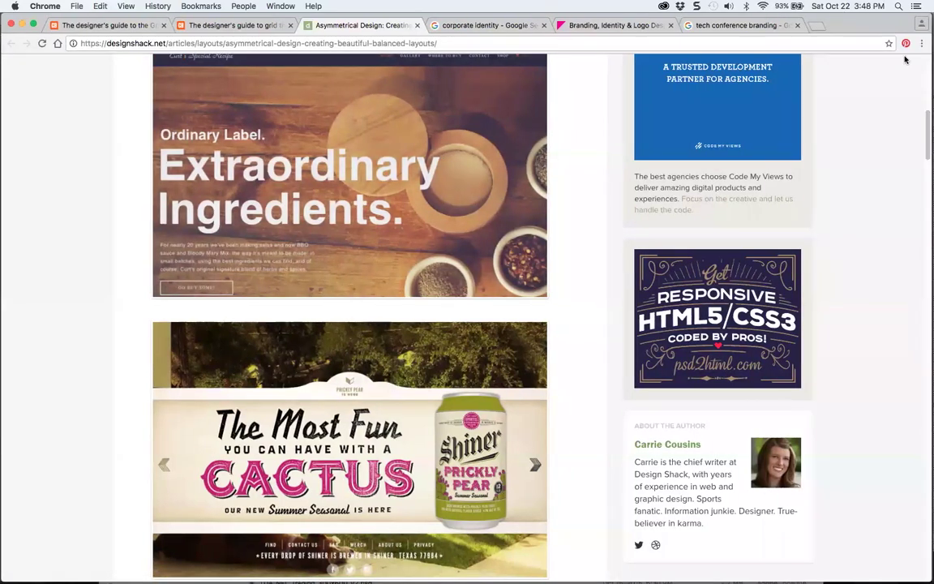
scroll(926, 124, "down", 1)
left_click_drag(926, 123, 917, 154)
left_click_drag(866, 34, 884, 65)
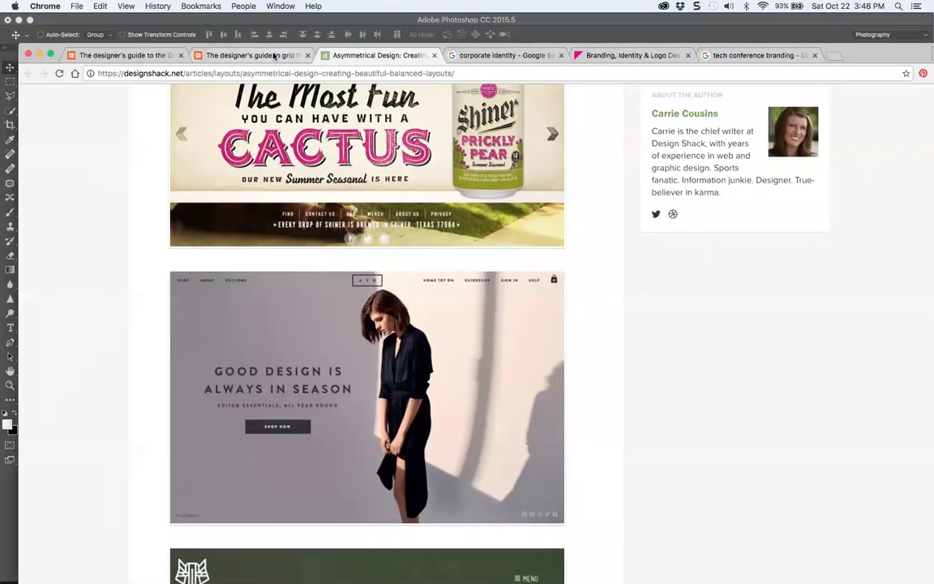
Open the creativebloq golden ratio guide and maximize the Chrome window
left_click(218, 54)
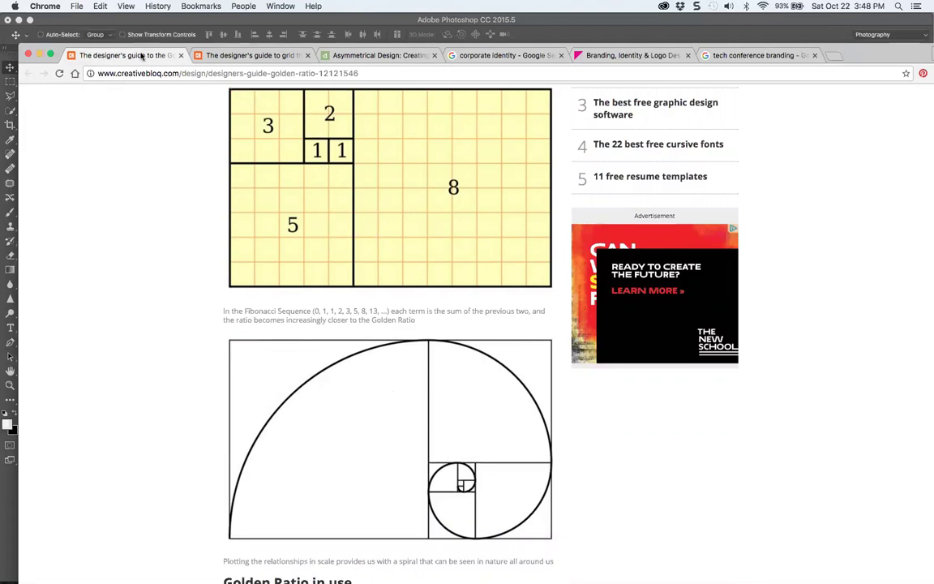
left_click(51, 53)
Back in Photoshop, expand the logo 1 copy and Button groups to reveal the trade, Arrow and Button layers
left_click(27, 25)
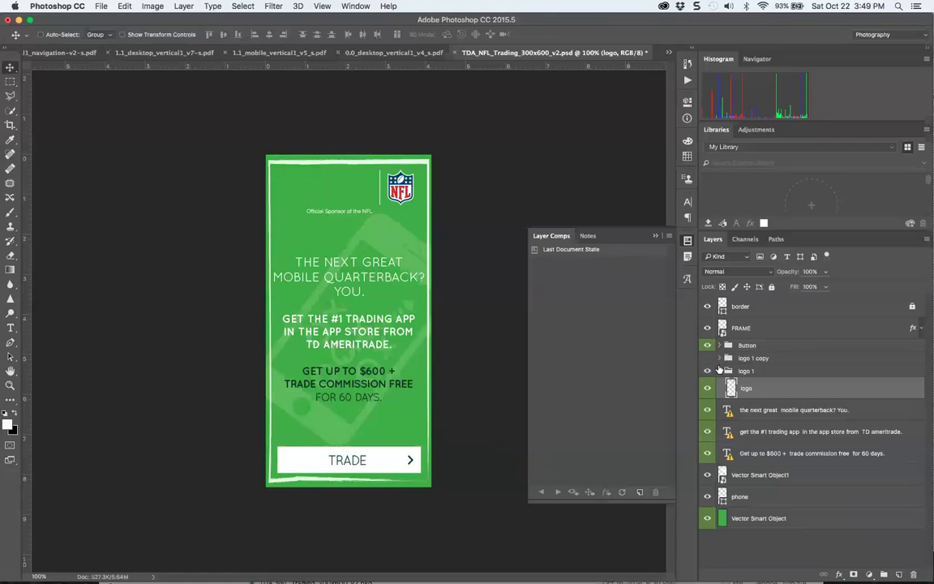
left_click(718, 360)
left_click(719, 359)
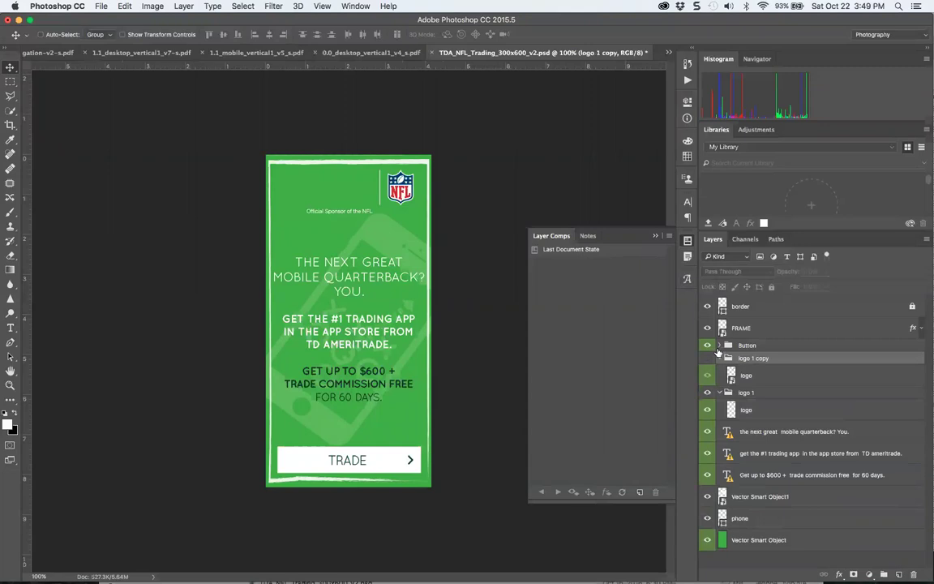
left_click(718, 346)
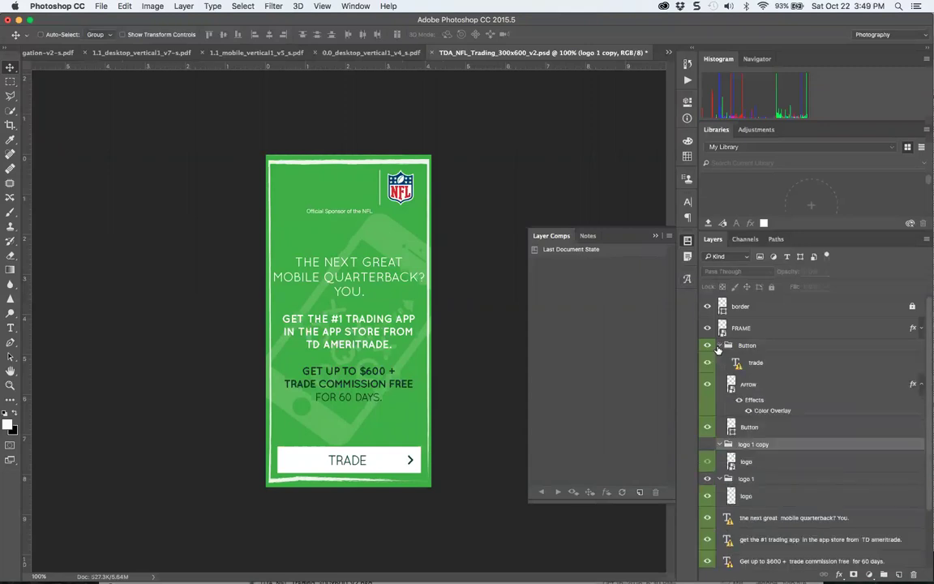
left_click_drag(926, 357, 925, 437)
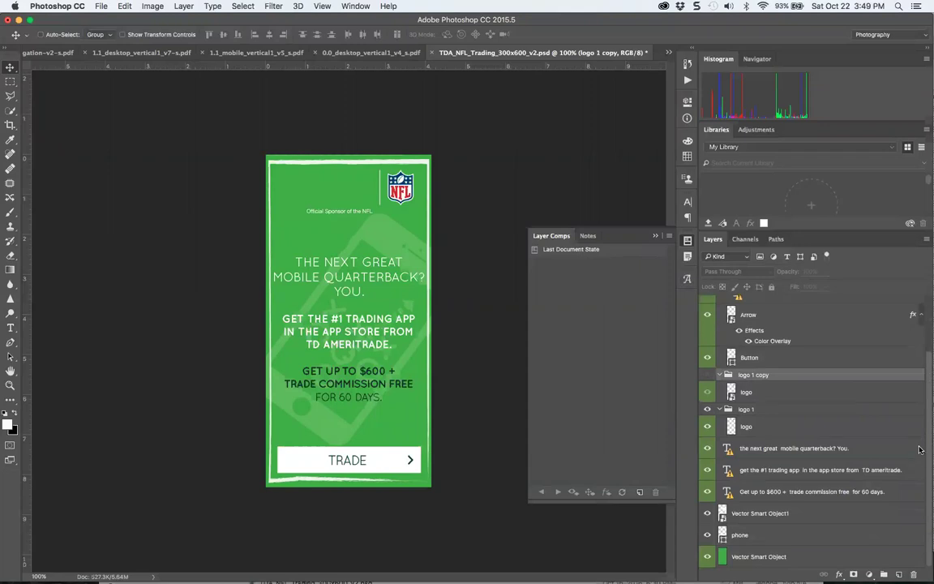
scroll(922, 442, "up", 2)
scroll(913, 381, "down", 2)
scroll(905, 319, "up", 3)
scroll(900, 333, "down", 2)
scroll(901, 332, "up", 2)
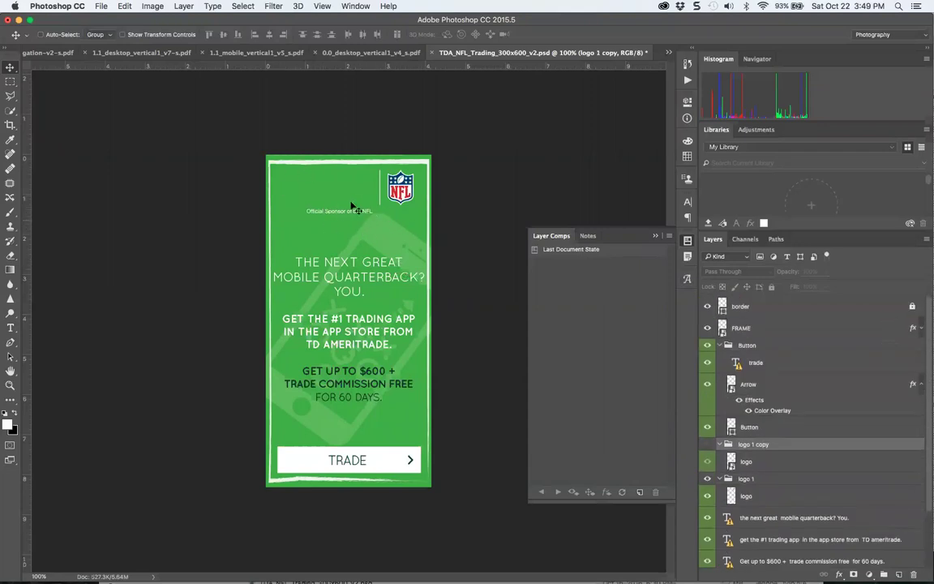
Open the 728x90 Portfolio Checkup banner, apply layer comp 1, and dock the Layer Comps panel
left_click(29, 52)
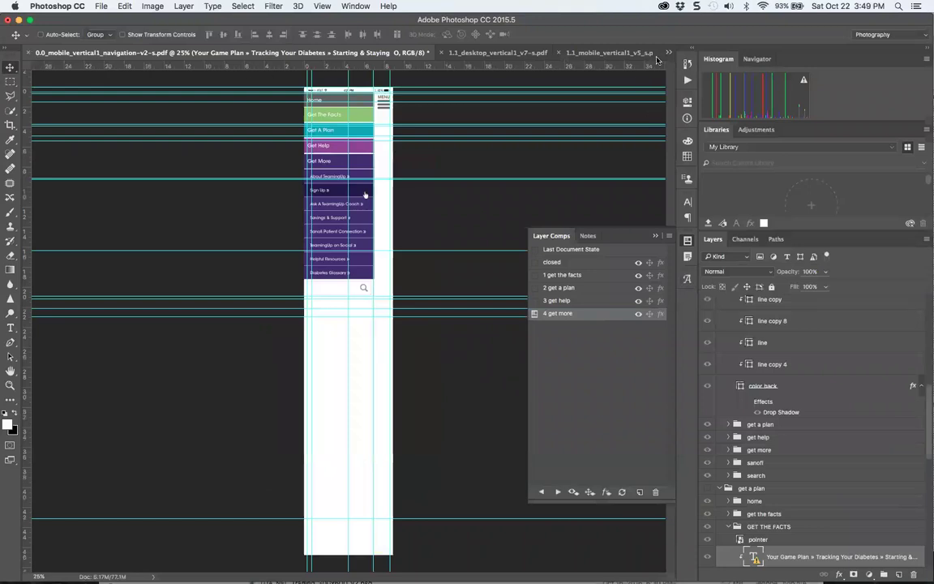
left_click(668, 52)
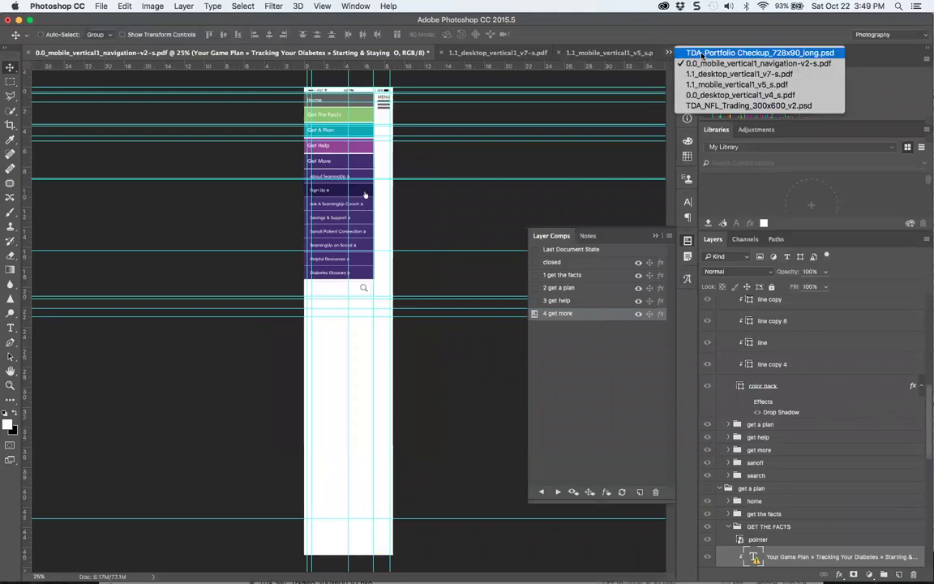
left_click(703, 54)
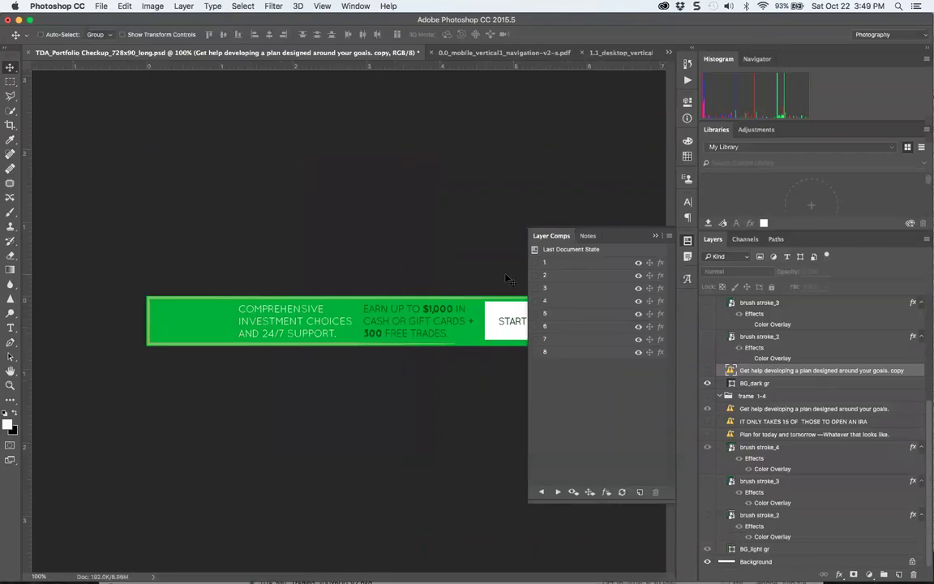
left_click(534, 262)
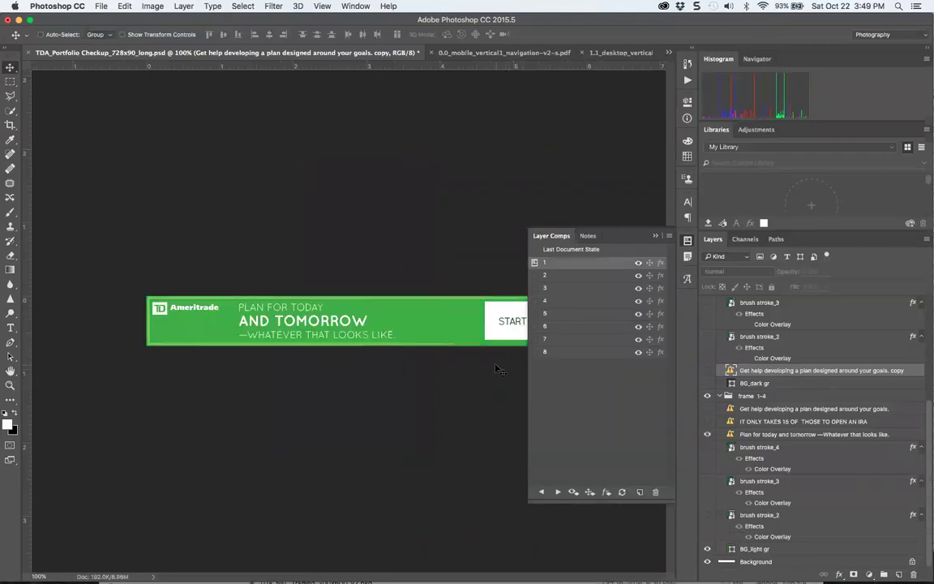
key("super+equal")
scroll(486, 370, "down", 2)
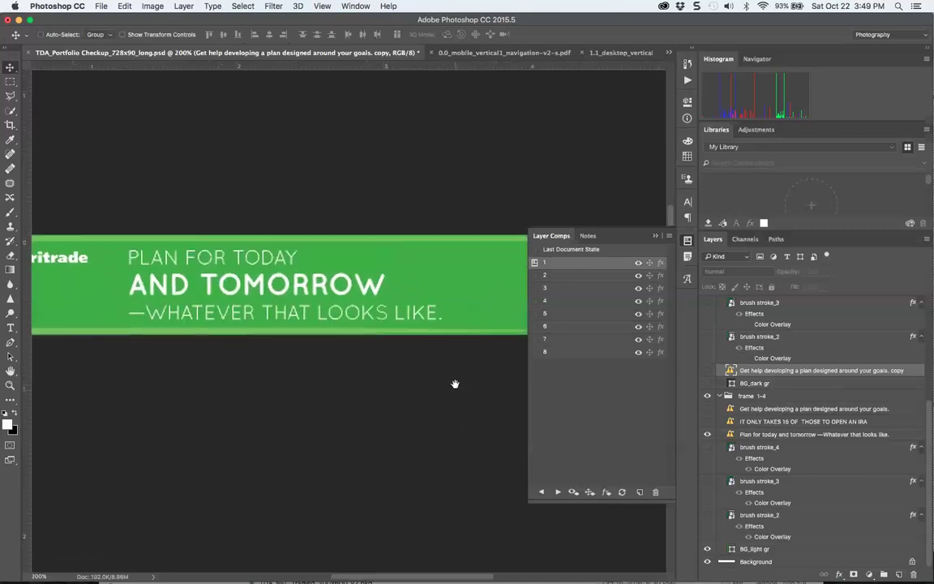
key("super+minus")
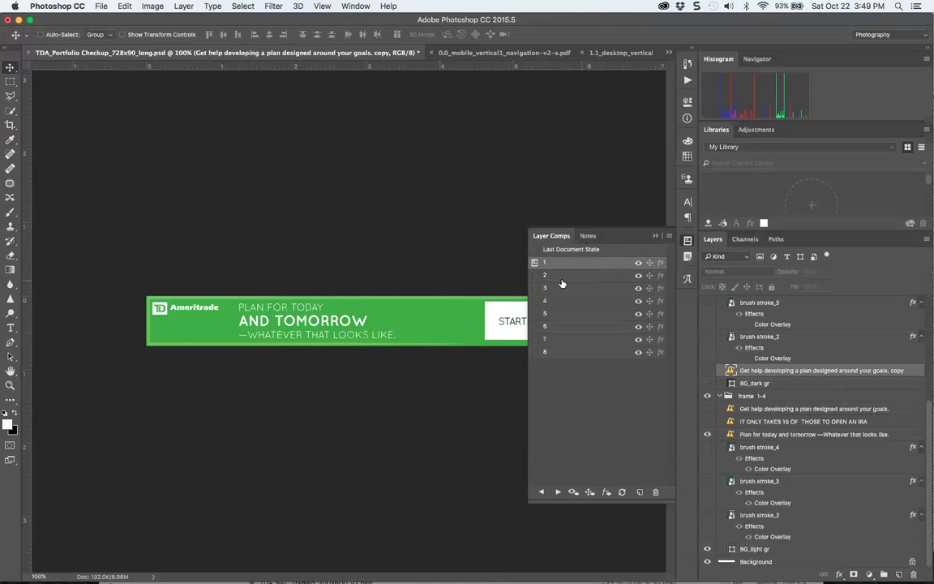
left_click_drag(637, 238, 721, 192)
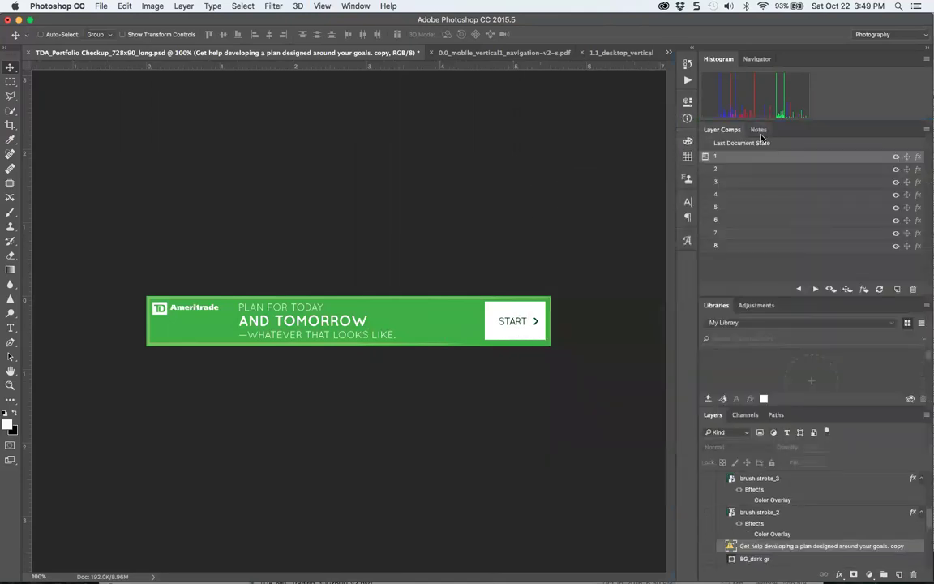
Step through layer comps 2 to 8 and cycle back to comp 1
left_click(815, 290)
left_click(815, 290)
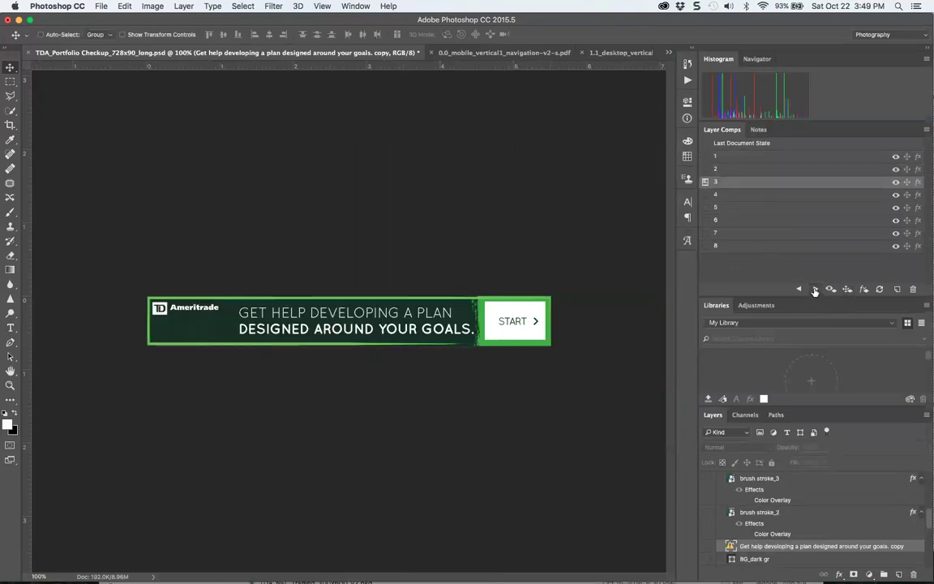
left_click(815, 290)
left_click(815, 289)
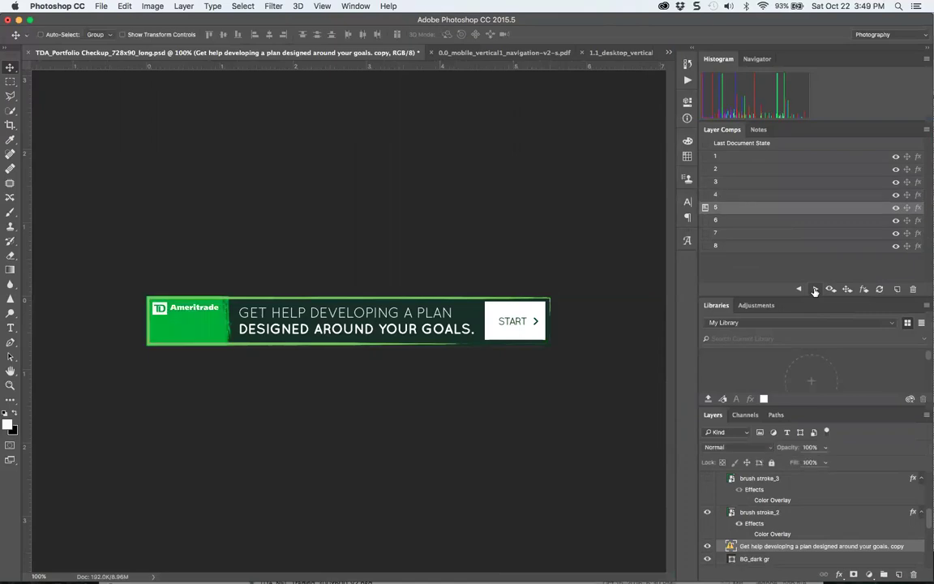
left_click(815, 290)
left_click(815, 289)
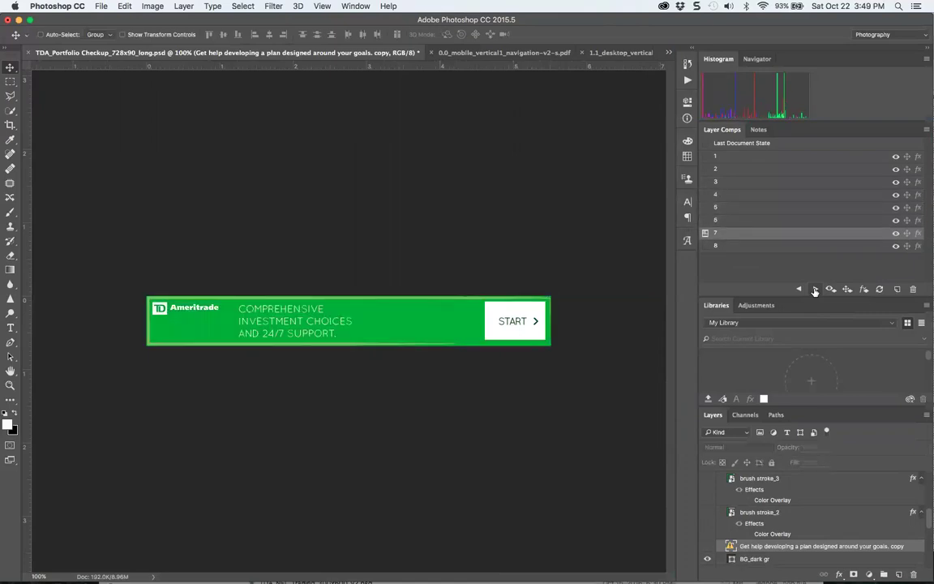
left_click(815, 289)
left_click(816, 290)
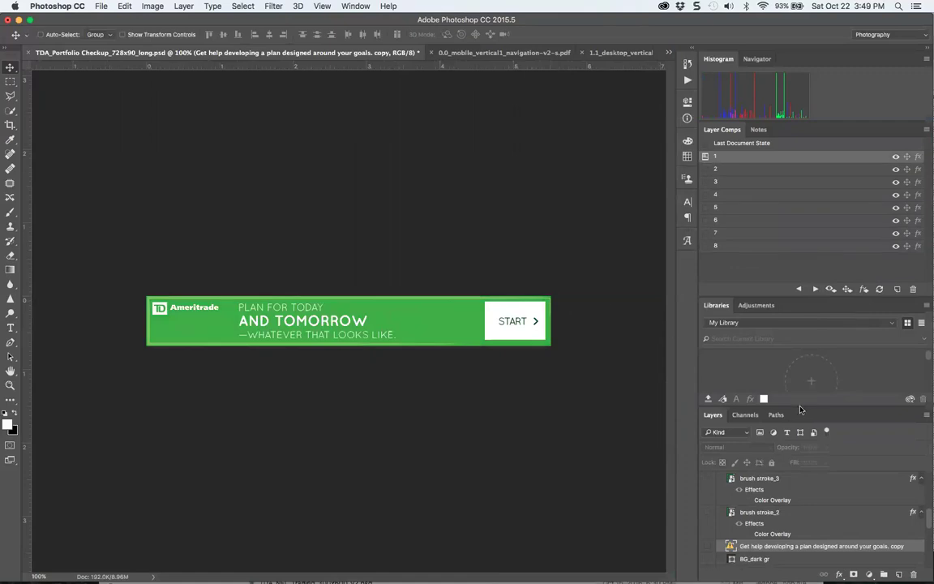
Enlarge the layers list and toggle the frame 1-4 group's visibility off and on twice
left_click_drag(801, 411, 801, 263)
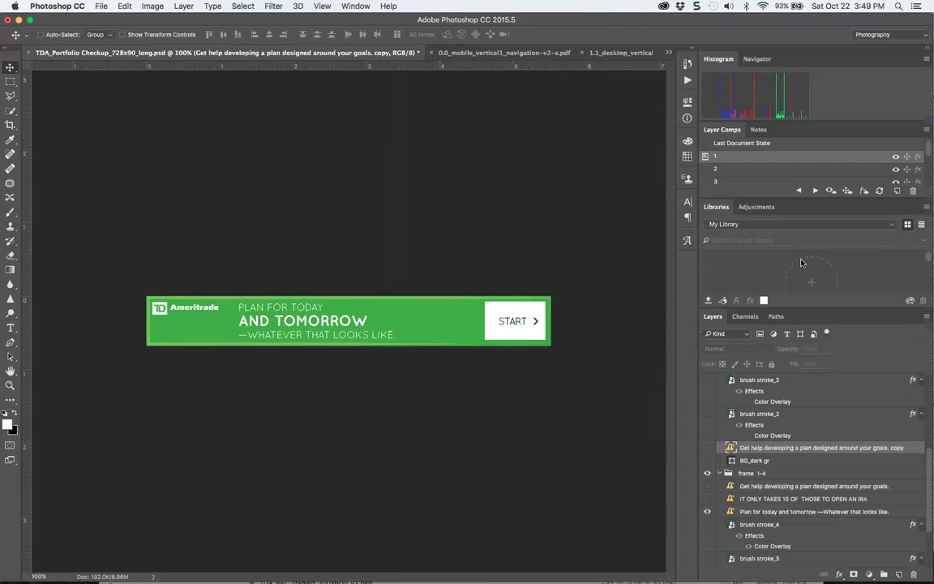
left_click(707, 475)
left_click(707, 475)
left_click(708, 474)
left_click(707, 475)
Toggle the Logo (leaving it hidden) and Btn / CTA groups, then switch to the 0.0_mobile_vertical1_navigation document
left_click_drag(926, 464, 926, 375)
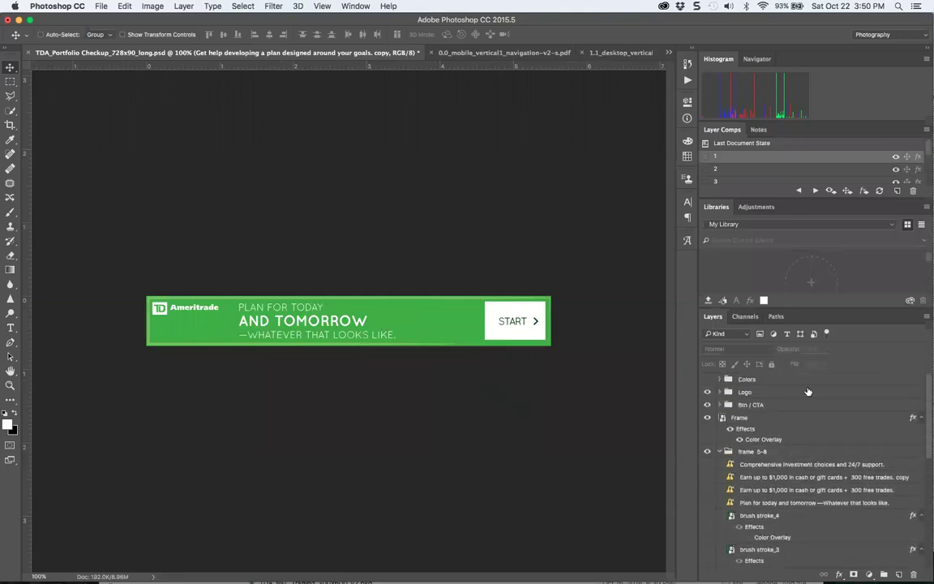
left_click(707, 393)
left_click(708, 393)
left_click(707, 393)
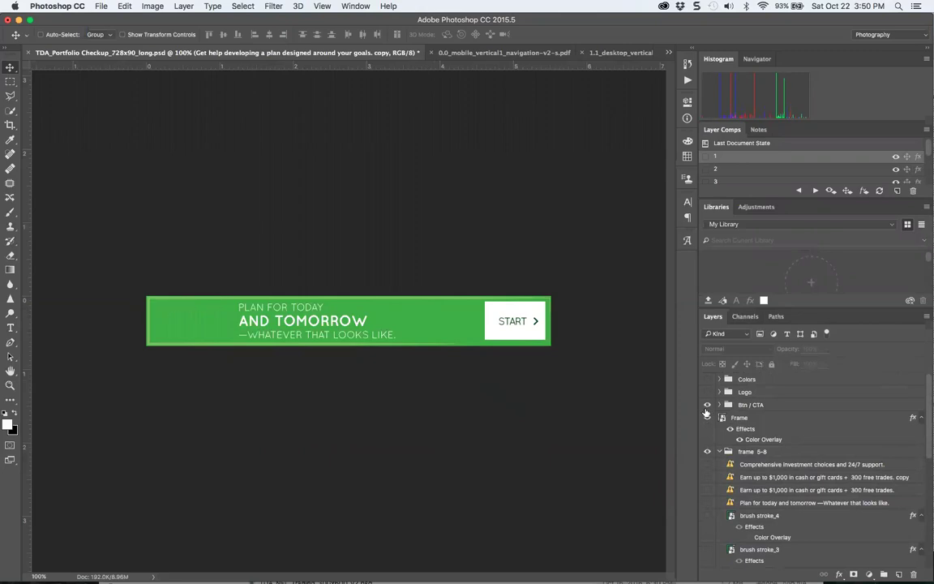
left_click(708, 405)
left_click(707, 404)
left_click(499, 53)
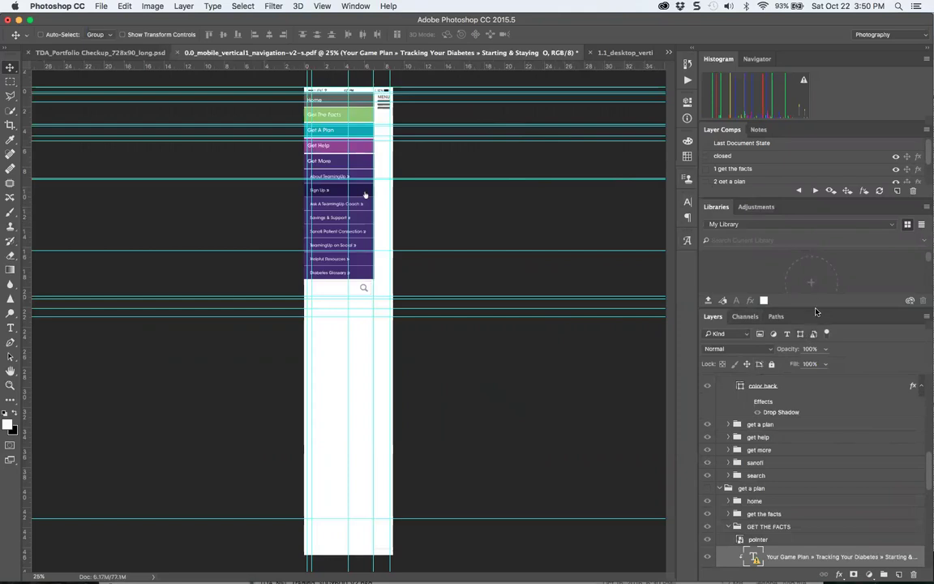
Float the Layers panel out of the dock, move it over the canvas and enlarge it
left_click_drag(816, 312, 498, 241)
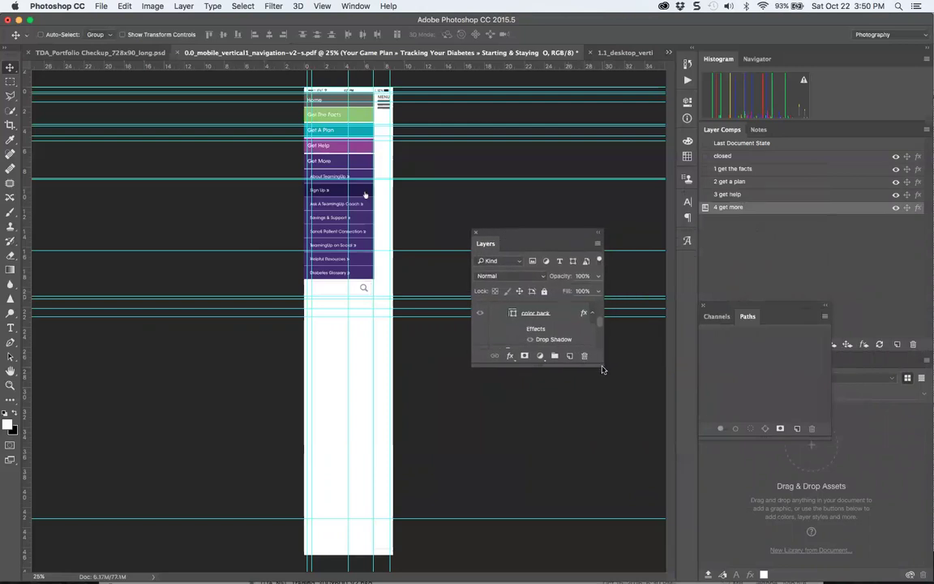
left_click_drag(603, 365, 705, 570)
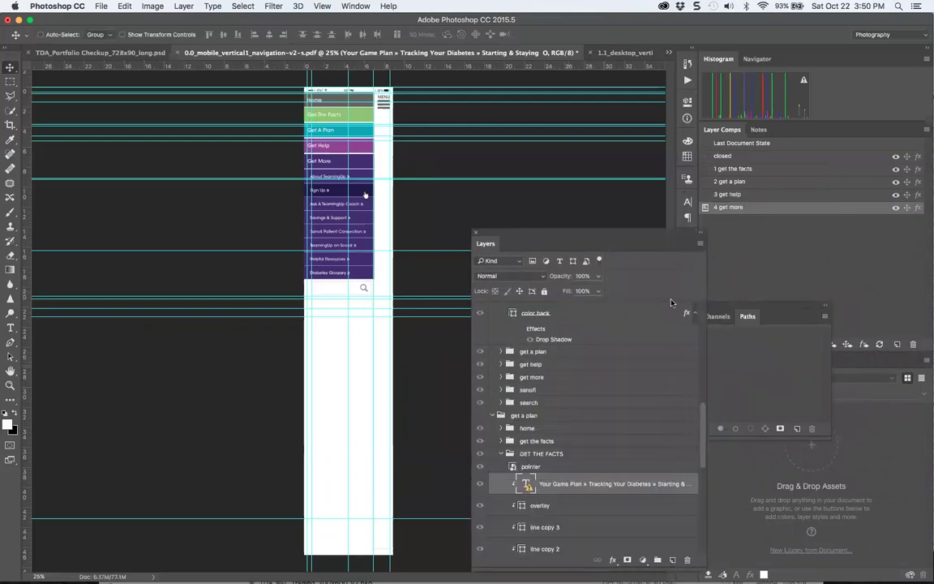
left_click_drag(601, 233, 549, 41)
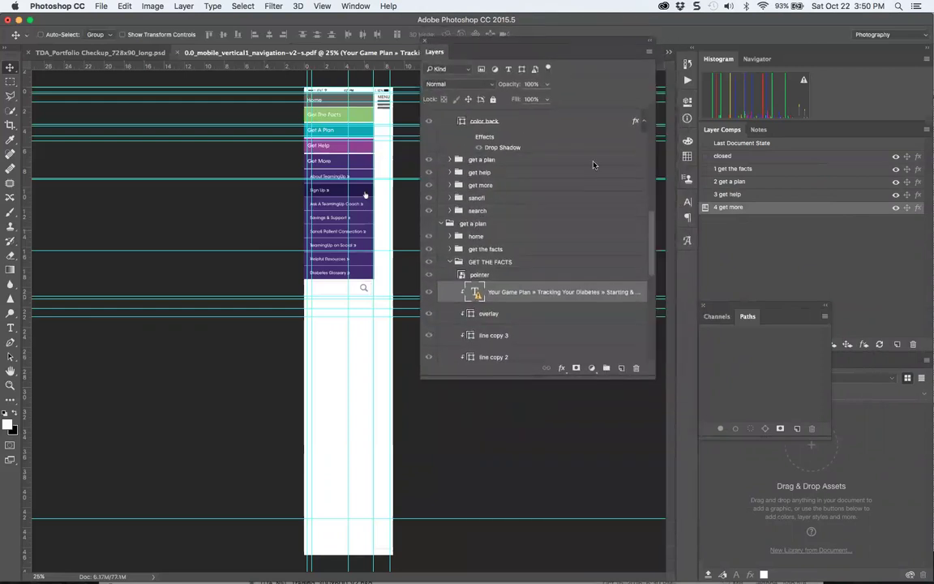
left_click_drag(646, 377, 688, 549)
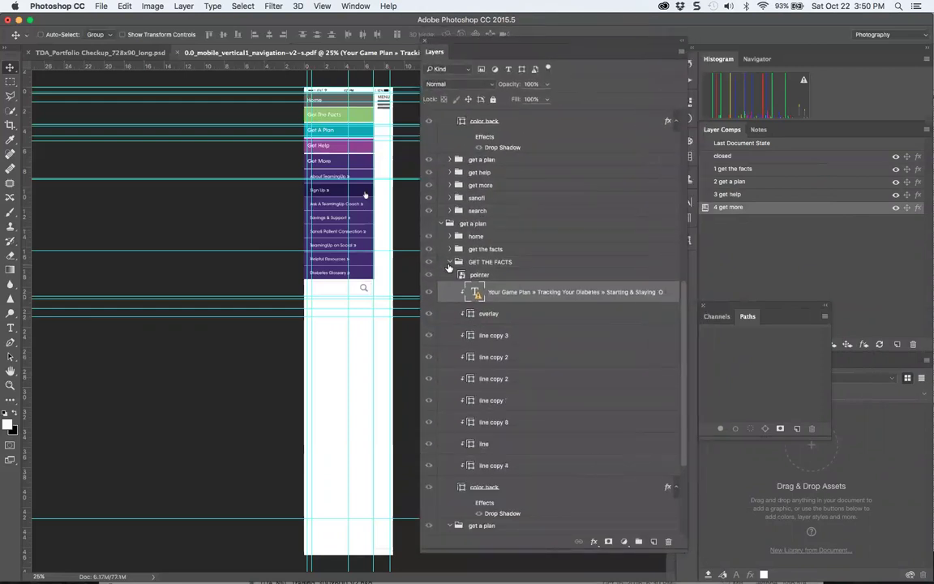
Collapse the GET THE FACTS group and inspect the home group's layer style without changes
left_click(452, 263)
left_click(451, 262)
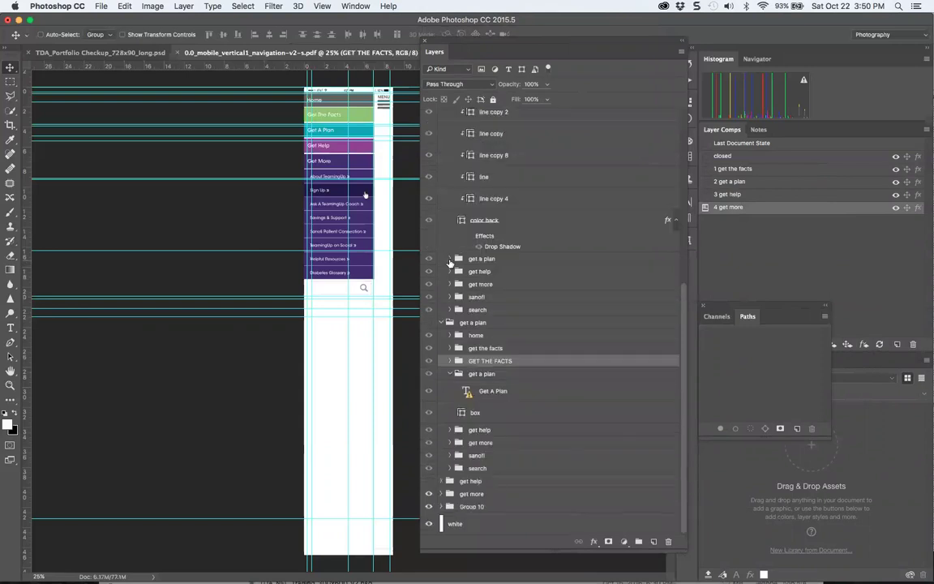
left_click(447, 337)
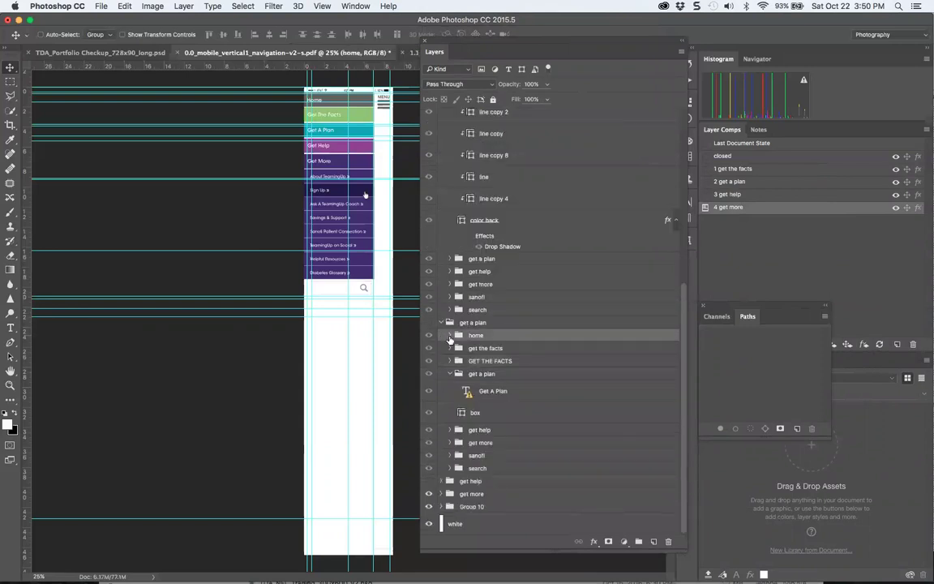
double_click(452, 337)
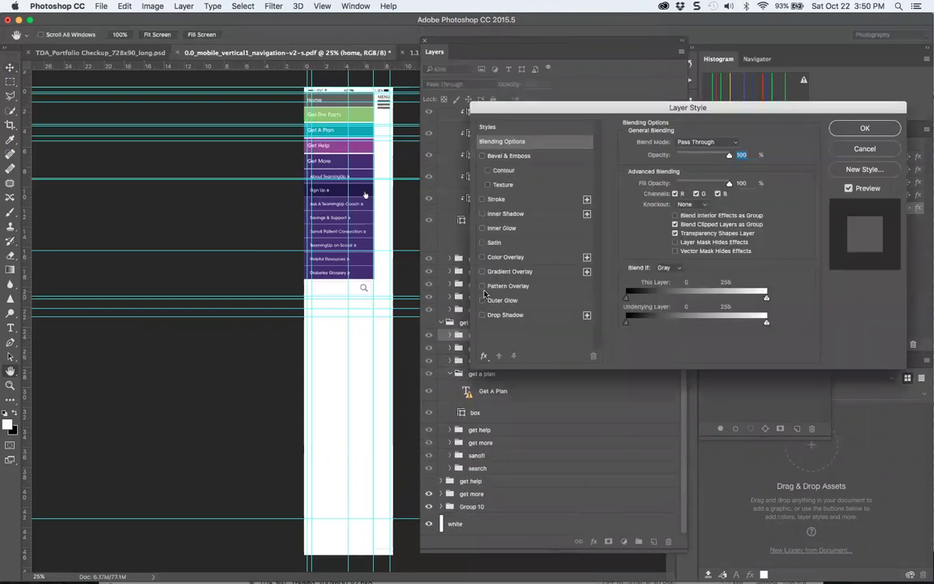
left_click(865, 149)
Select the line copy 4, breadcrumb, pointer and Header layers in turn
scroll(508, 251, "up", 3)
left_click(508, 252)
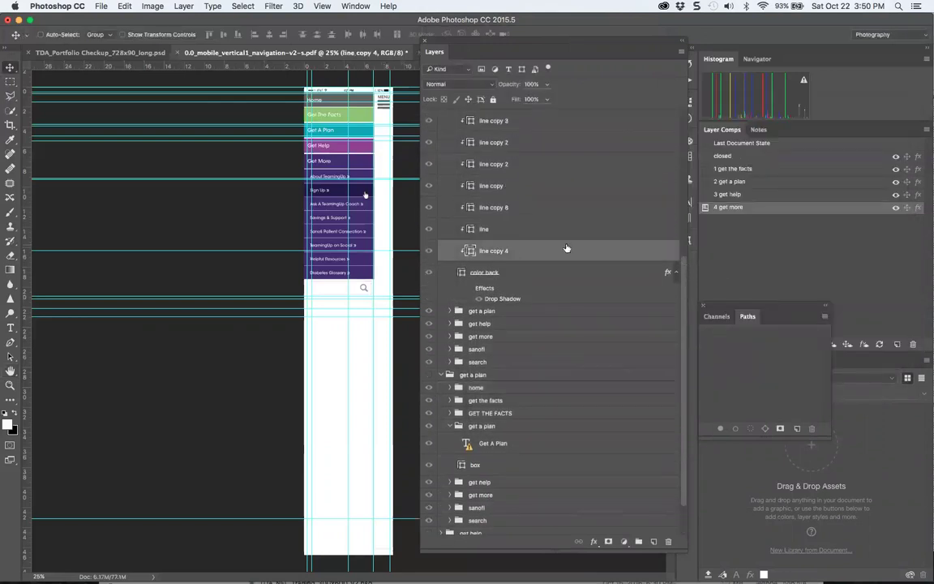
scroll(511, 203, "up", 6)
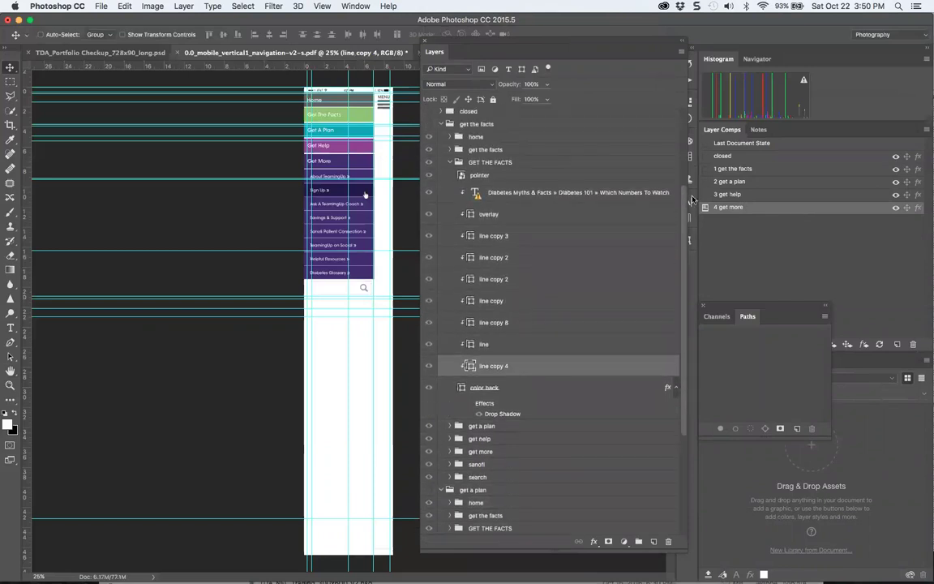
left_click(510, 192)
left_click(479, 179)
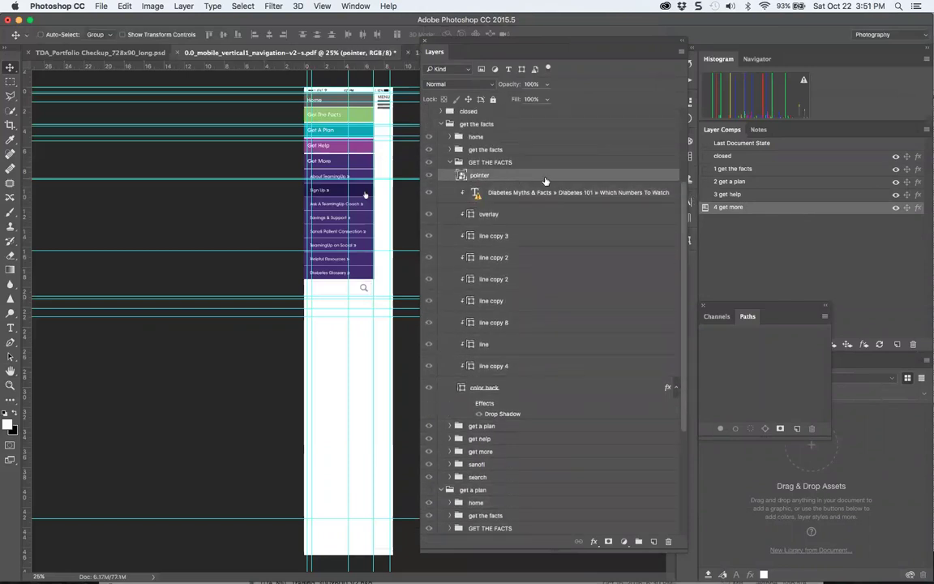
scroll(562, 244, "up", 6)
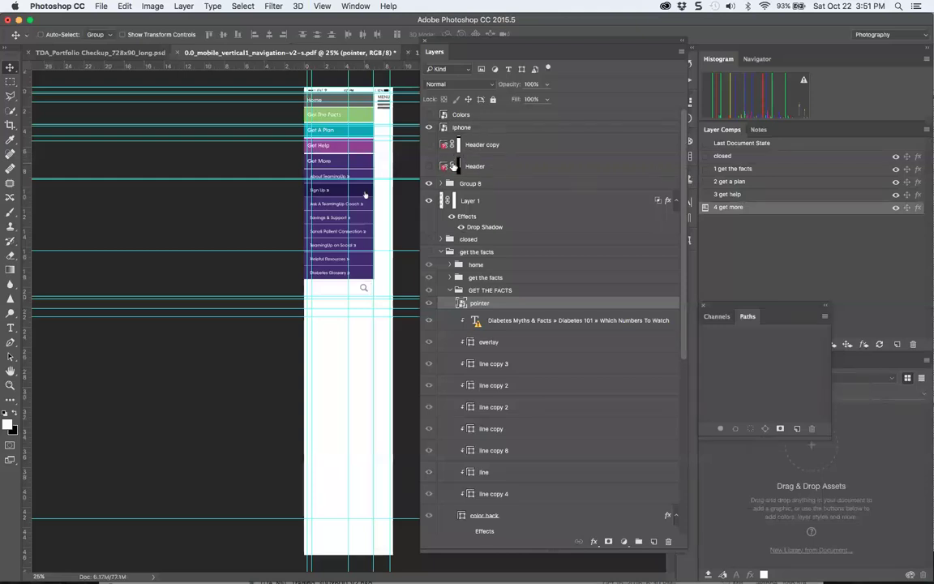
left_click(450, 167)
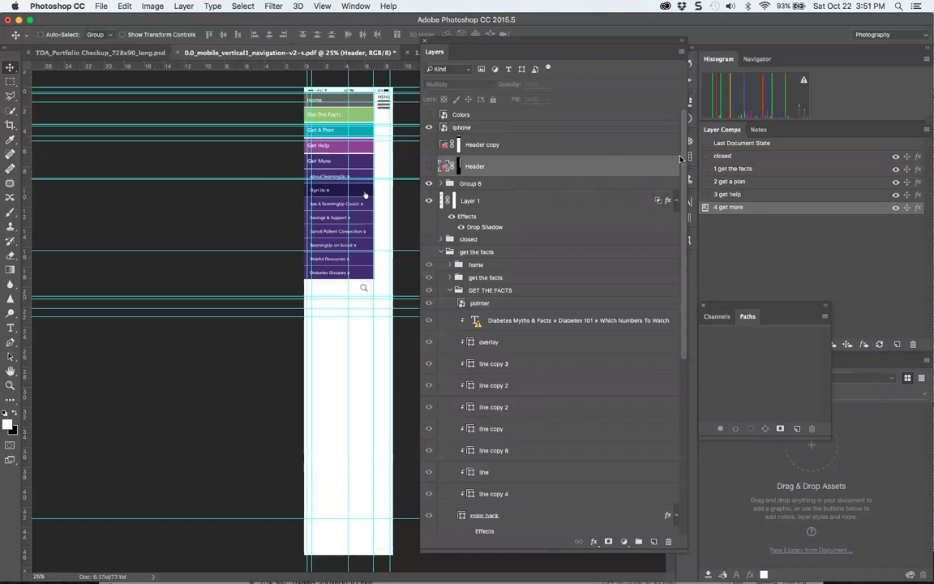
scroll(680, 159, "down", 5)
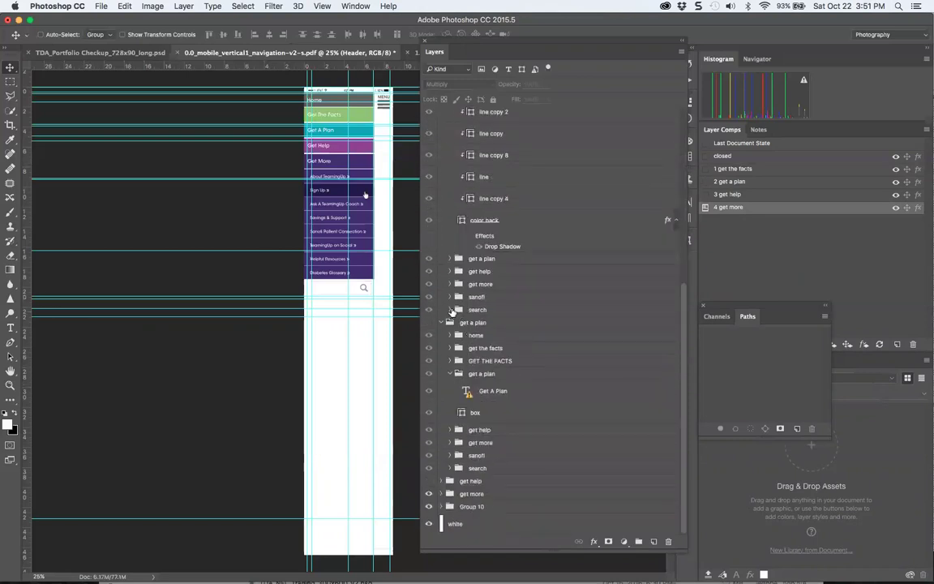
Expand and collapse the search and get more groups, and toggle the get help group's visibility
left_click(450, 309)
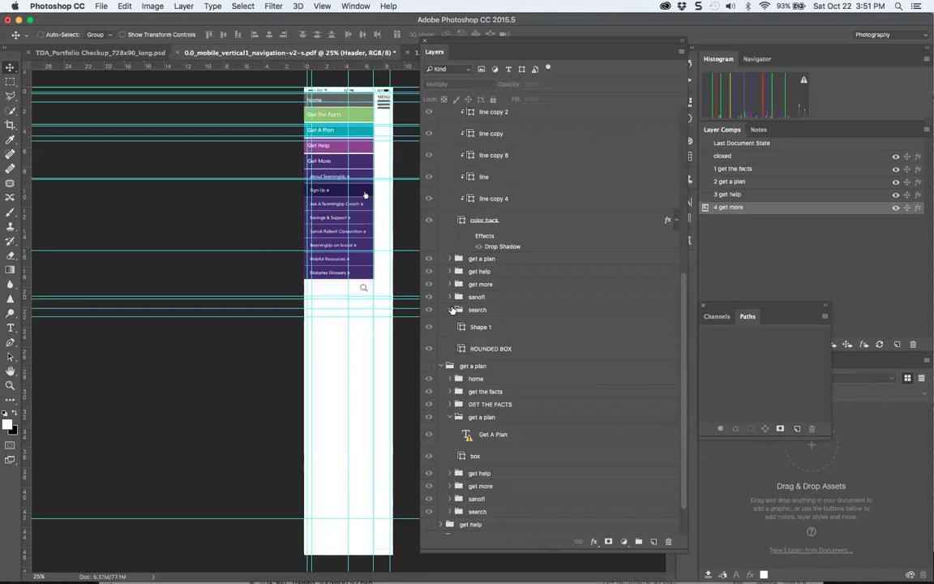
left_click(450, 310)
left_click(451, 284)
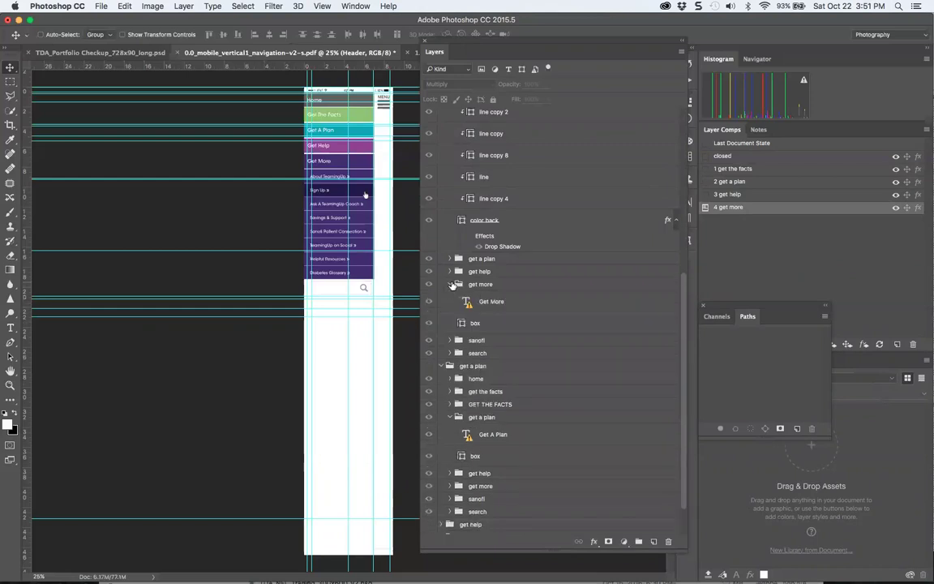
left_click(451, 284)
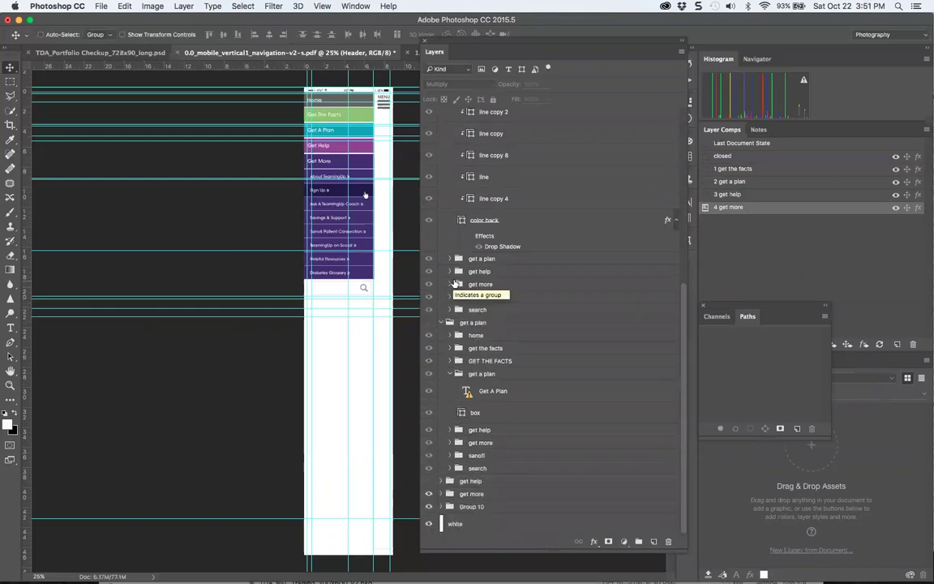
left_click(454, 483)
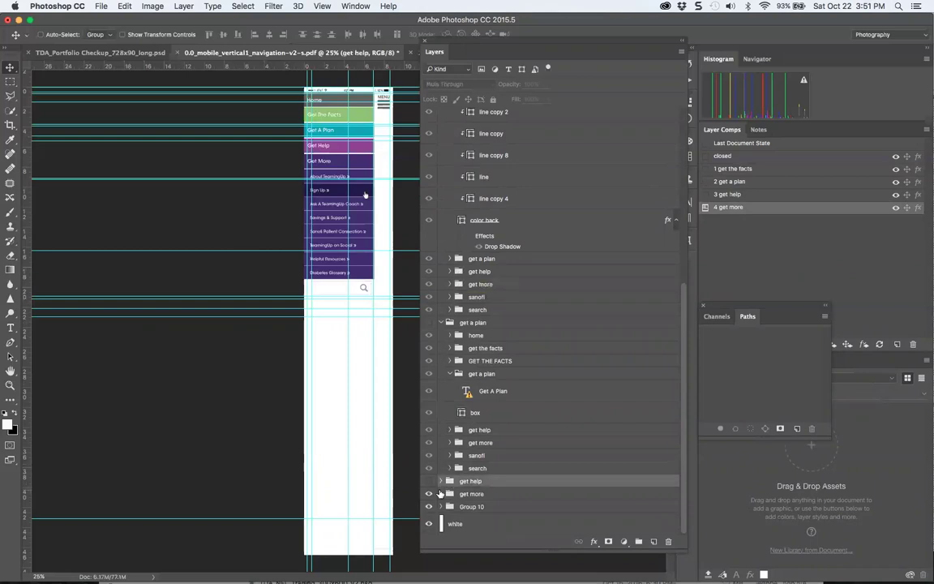
left_click(431, 494)
left_click(431, 494)
Switch to the Diabetes 101 mobile page and dock its Layers panel into the right column
left_click(569, 52)
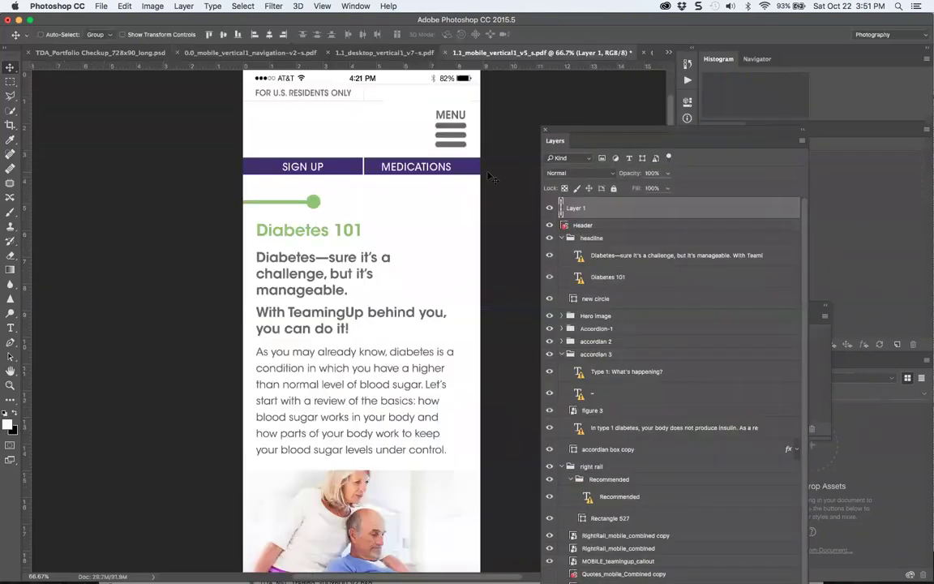
left_click_drag(702, 129, 771, 41)
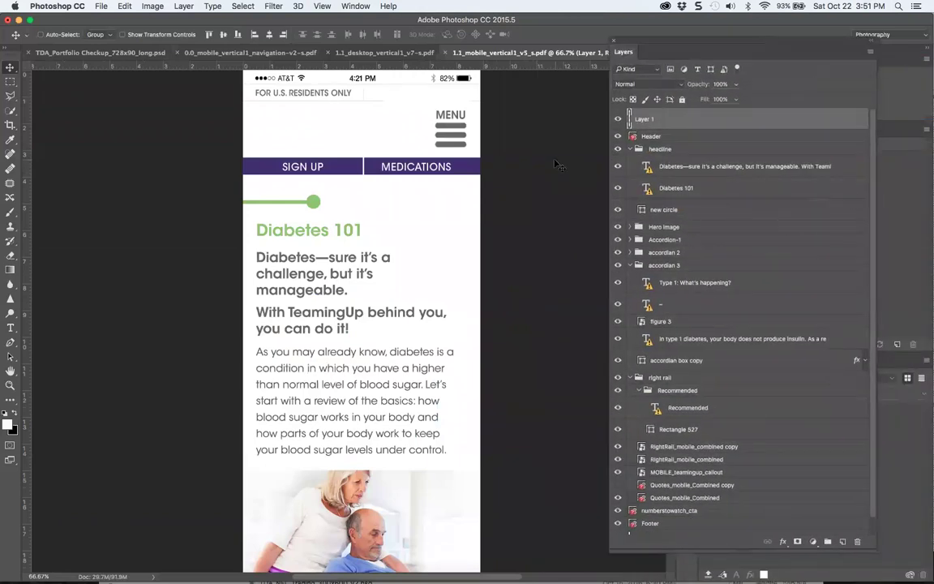
left_click_drag(653, 39, 669, 71)
Scroll through the Diabetes 101 page down to the footer and back
scroll(599, 175, "down", 20)
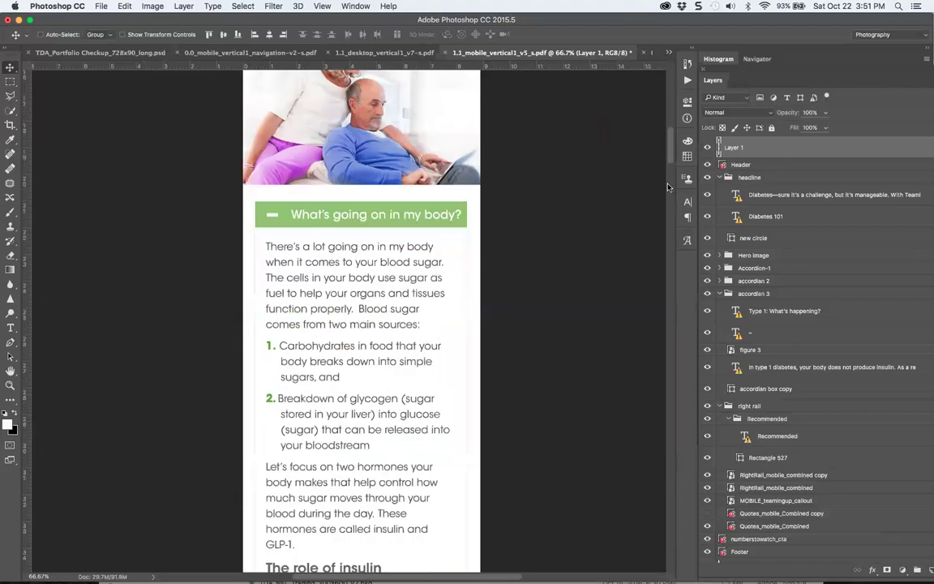
scroll(636, 447, "down", 4)
scroll(637, 422, "up", 10)
scroll(639, 385, "up", 5)
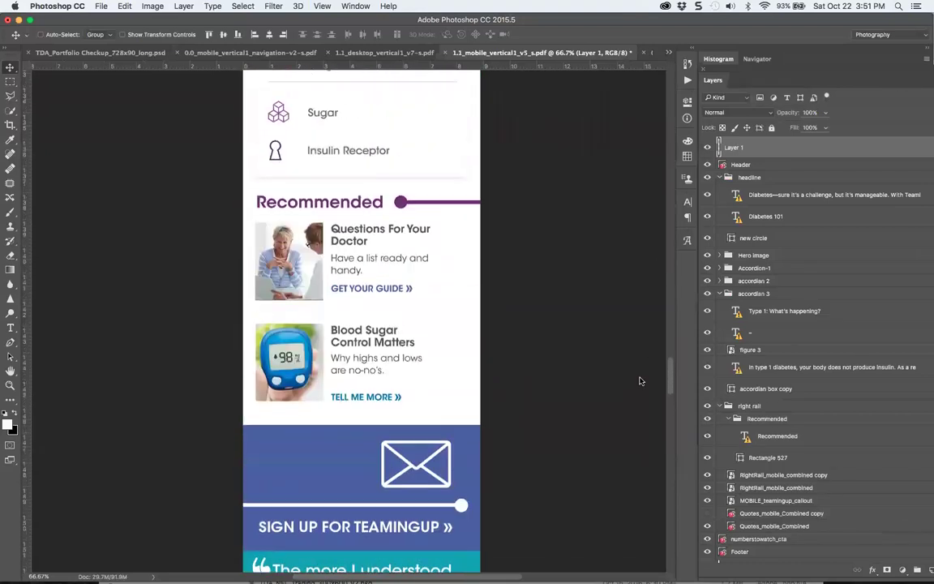
scroll(624, 385, "down", 4)
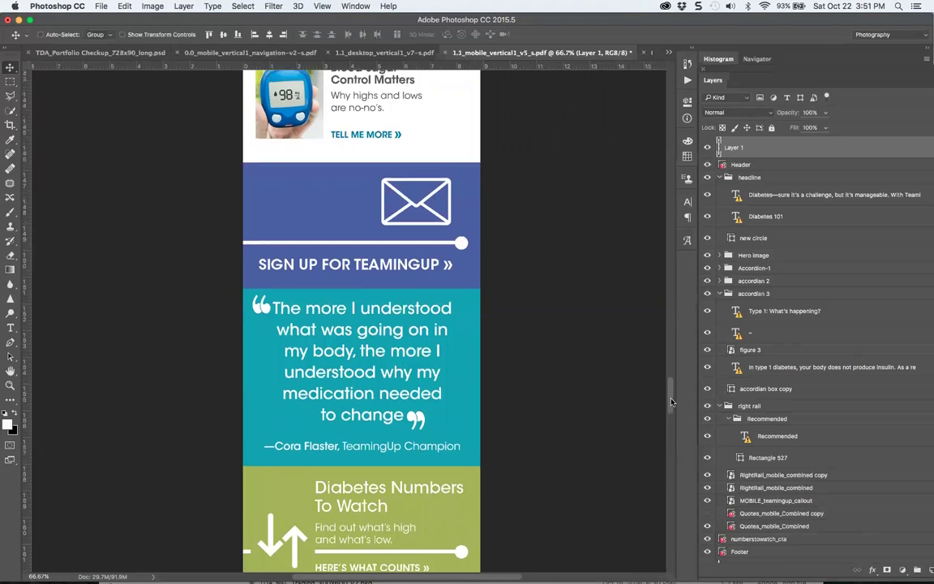
left_click_drag(672, 402, 689, 76)
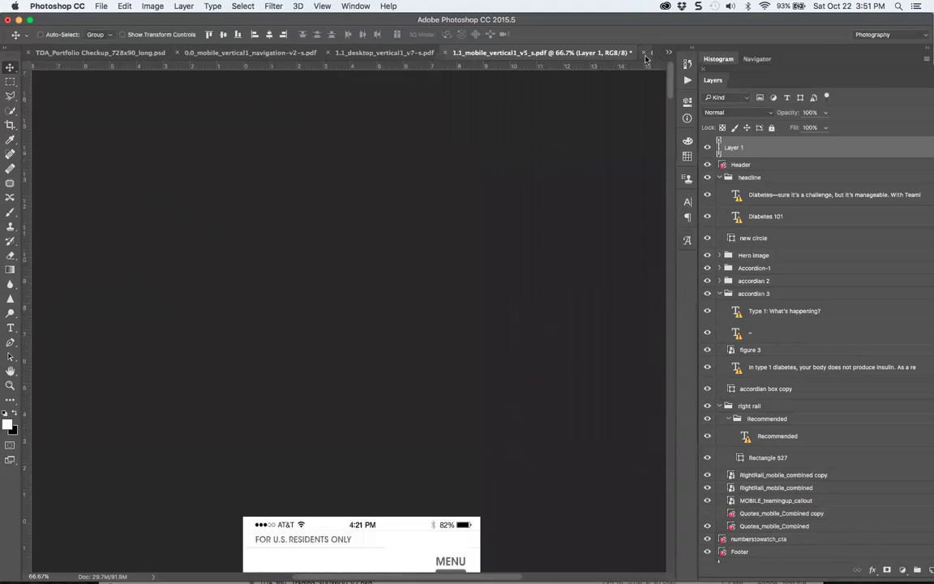
On the desktop home page, toggle the navigation dropdown, undock Layers and apply the home layer comp
key("ctrl+Tab")
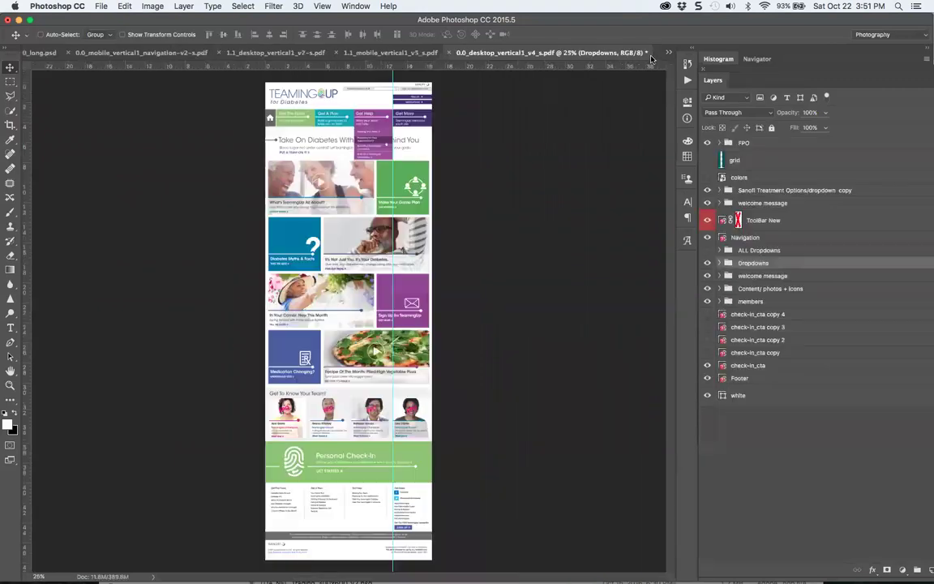
left_click(708, 237)
left_click(708, 237)
left_click_drag(713, 79, 417, 117)
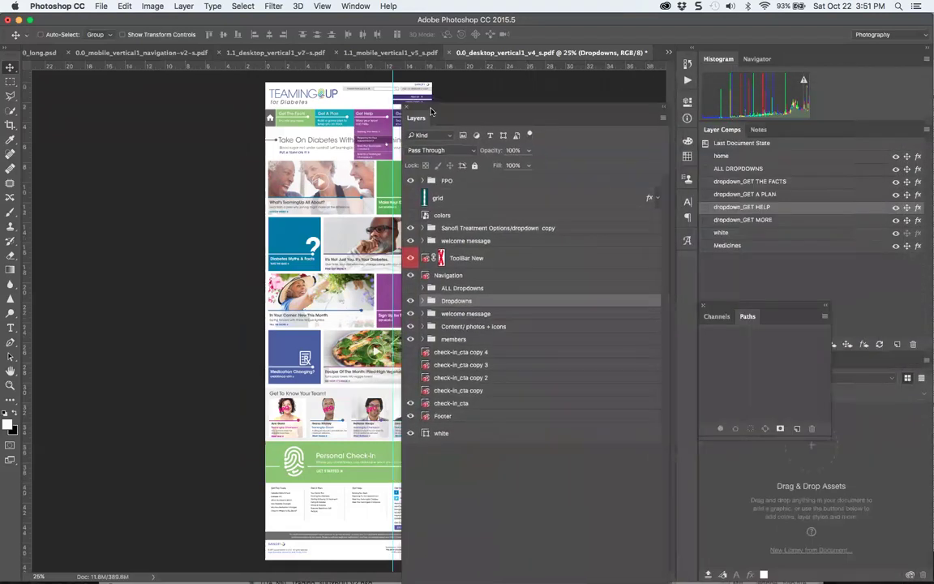
left_click(714, 157)
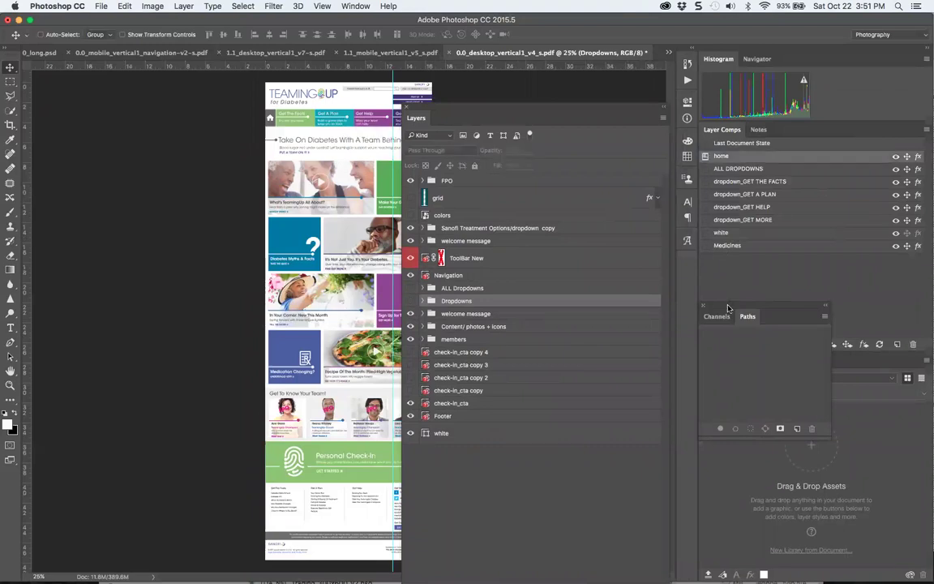
left_click_drag(729, 309, 757, 404)
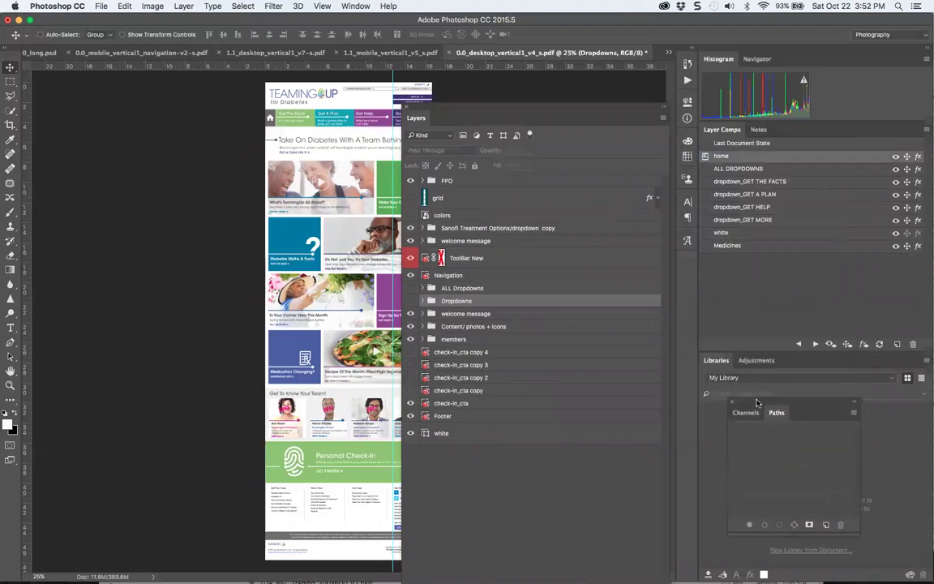
Step through every layer comp, from ALL DROPDOWNS to Medicines, then return to home and open the 1.1_desktop article page
left_click(816, 344)
left_click(816, 344)
left_click(816, 345)
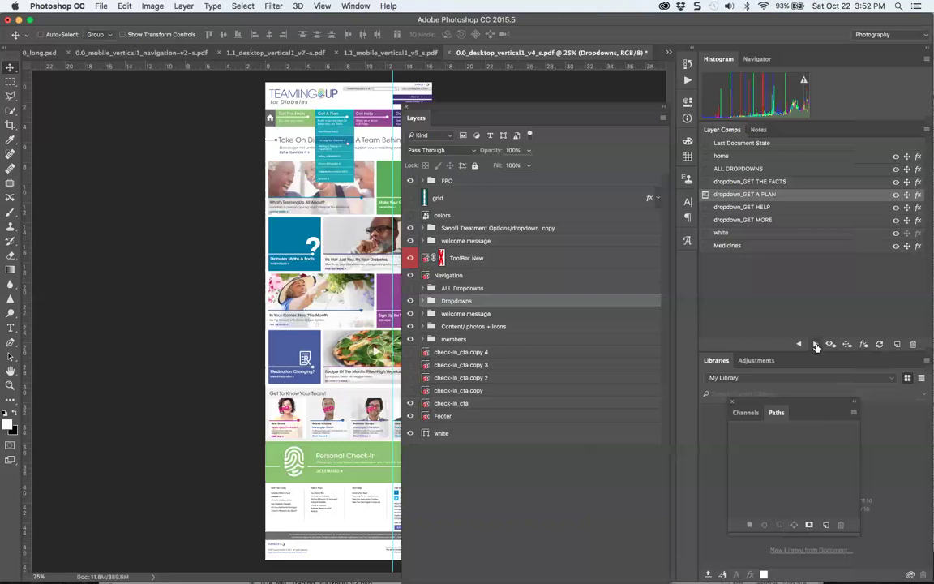
left_click(816, 345)
left_click(816, 344)
left_click(816, 344)
left_click(816, 344)
left_click(816, 345)
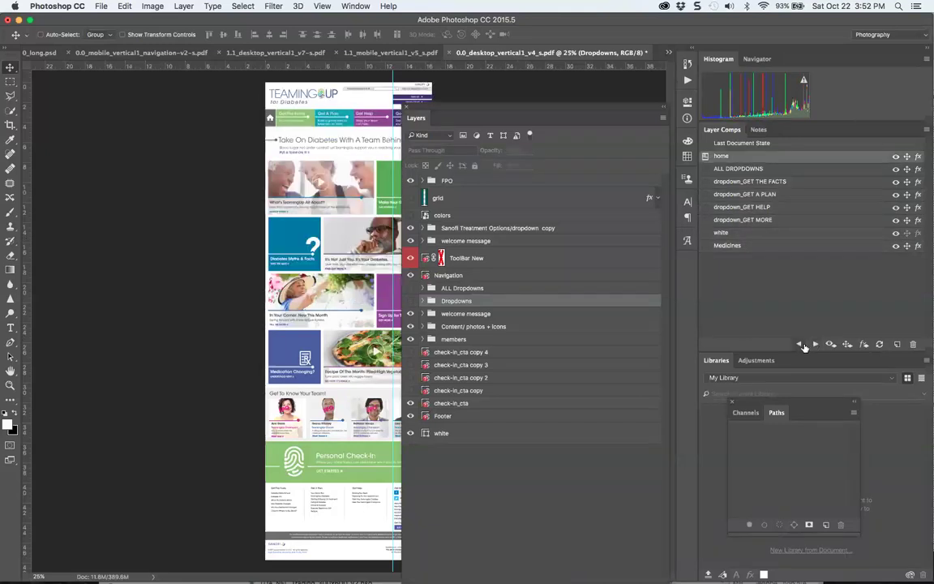
left_click(802, 345)
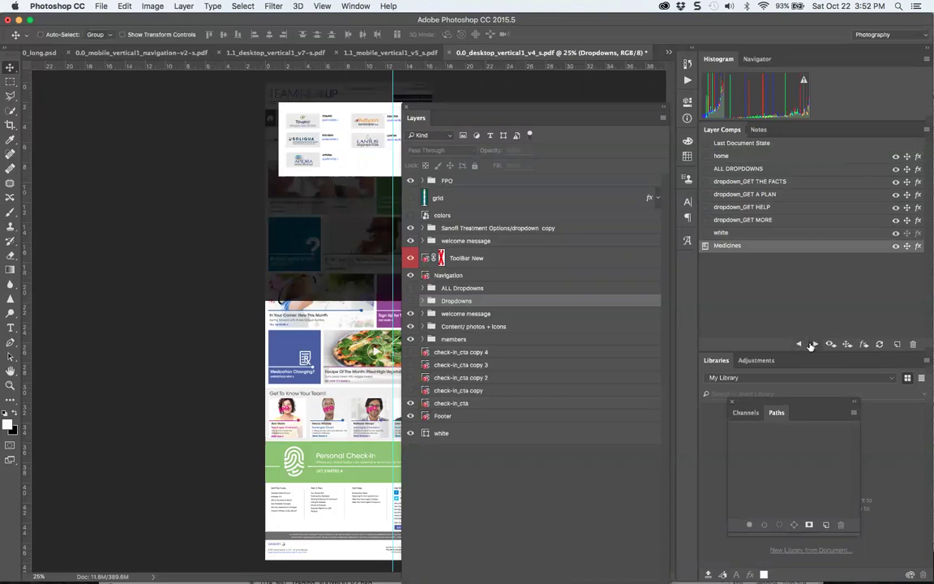
left_click(730, 311)
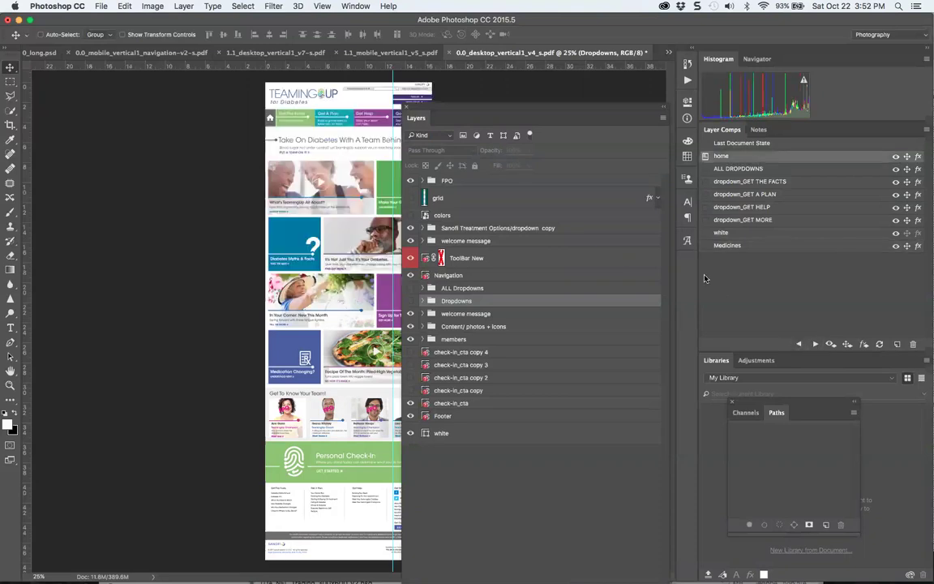
left_click(266, 53)
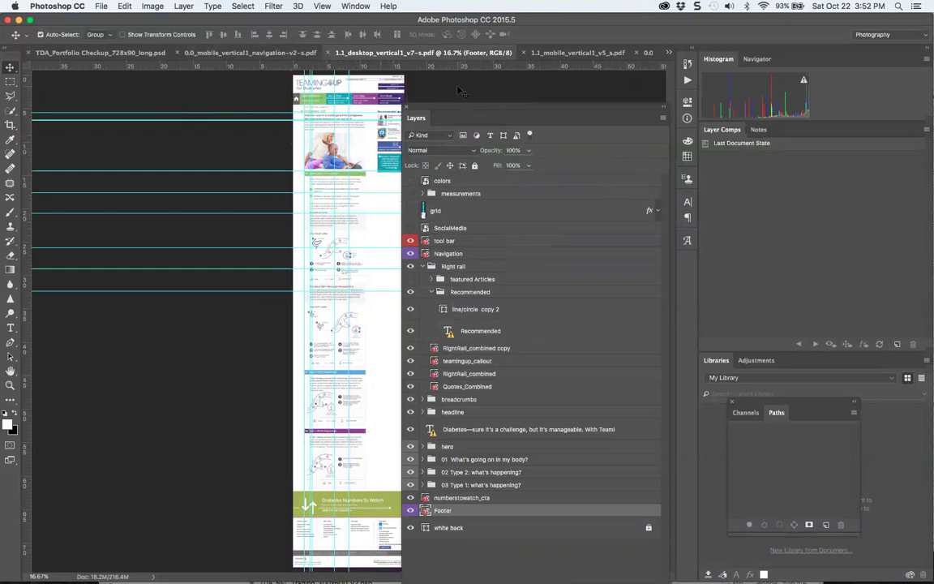
Close 1.1_desktop_vertical1_v7-s.pdf and the desktop home page without saving, then move the Layers panel aside
key("super+w")
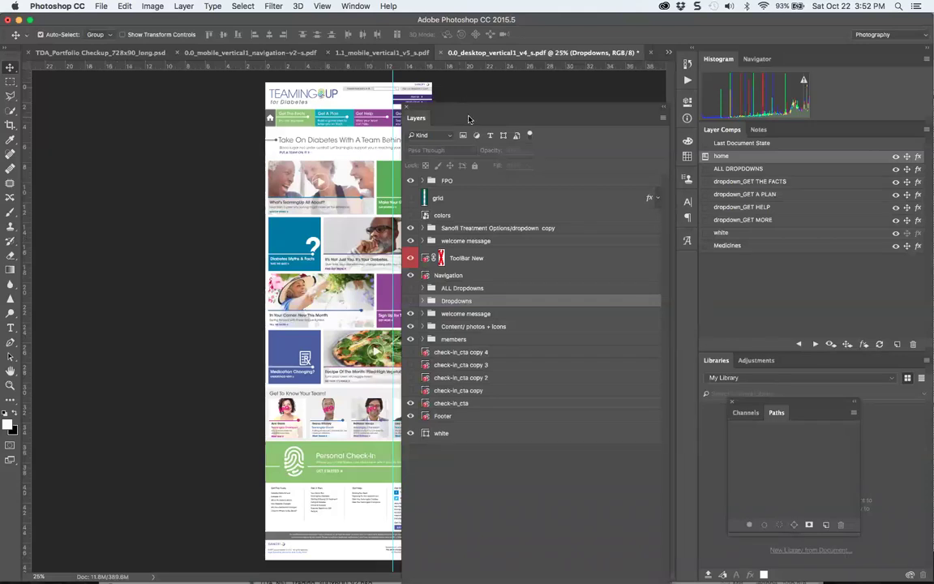
left_click(398, 183)
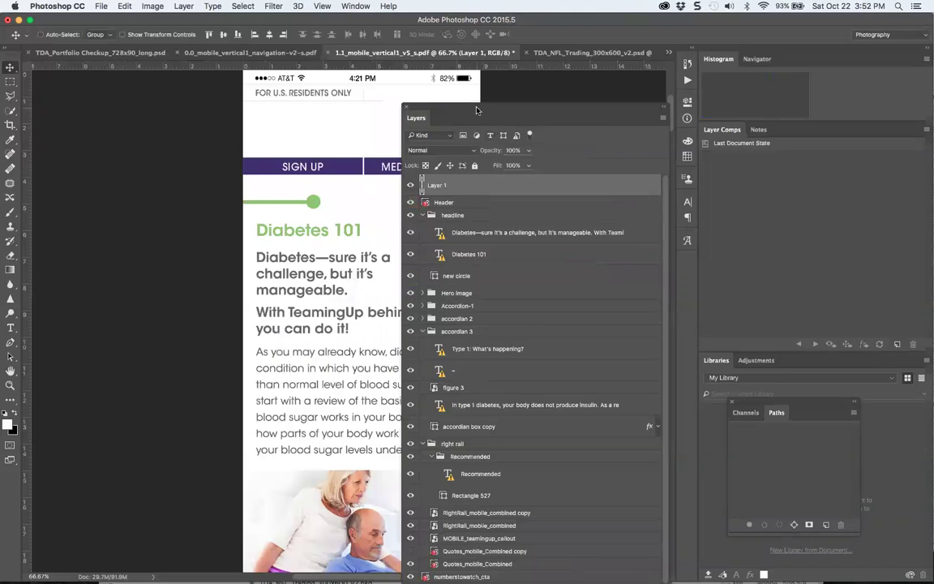
left_click_drag(479, 108, 529, 51)
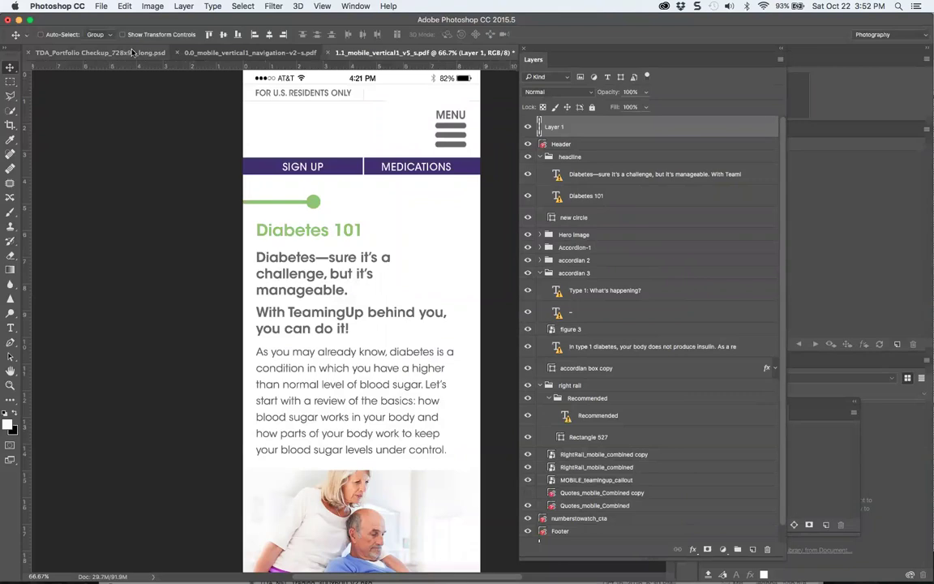
Close 1.1_mobile_vertical1_v5_s.pdf with Don't Save, leaving the mobile navigation design showing
key("super+w")
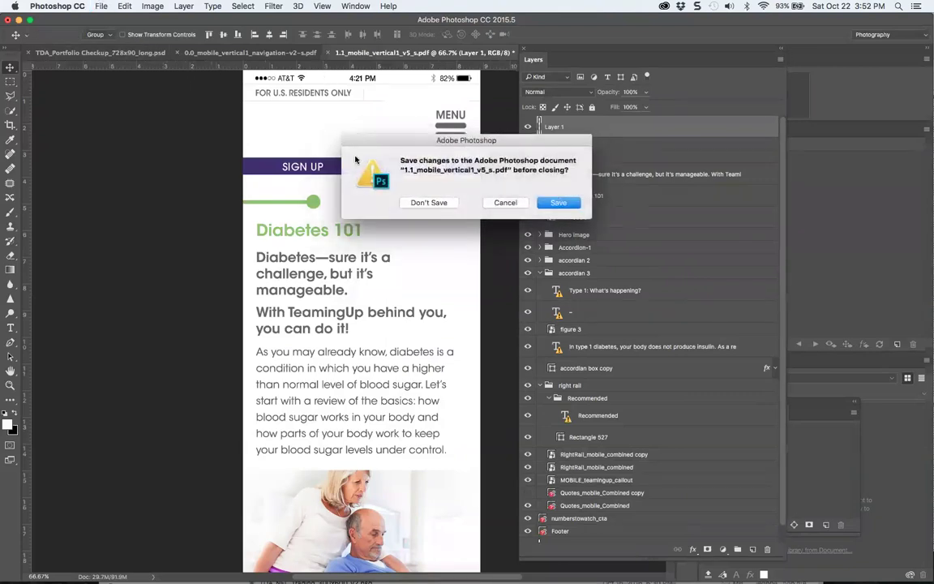
left_click(416, 202)
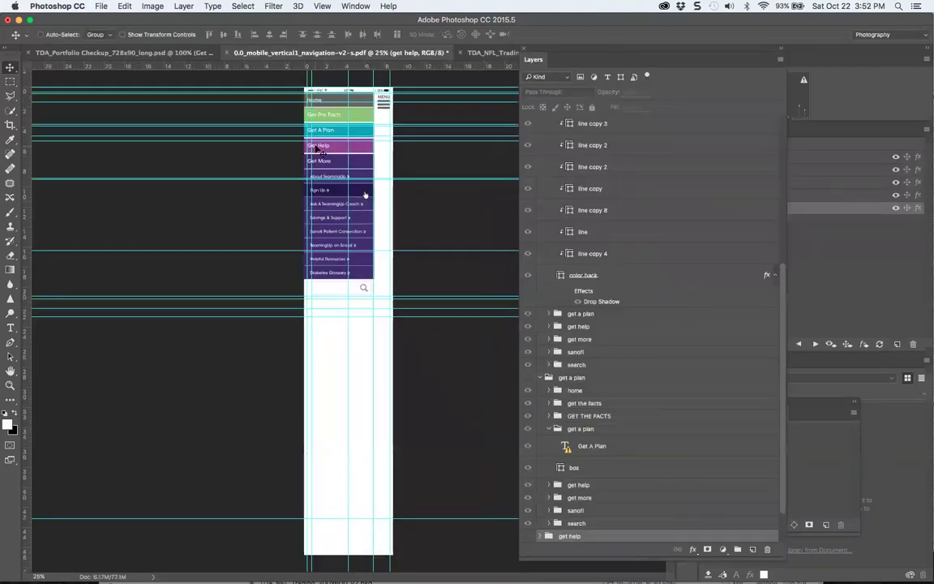